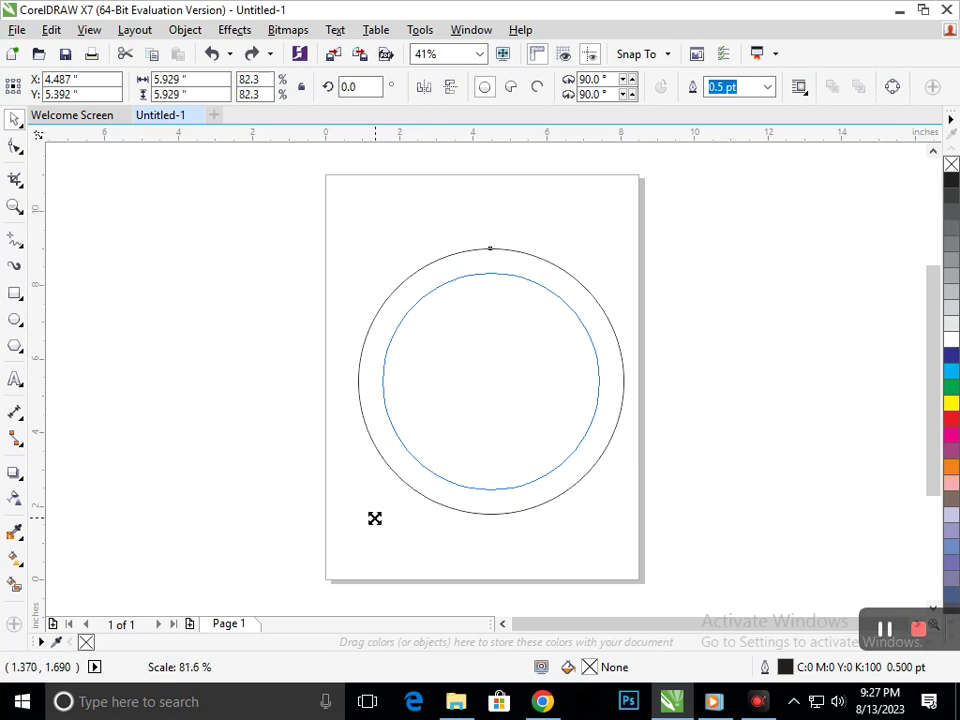
Repeat the scaled copy to add a smaller concentric circle about 4.66 in wide, and draw two slanted straight lines across the rings' lower sides
{"action": "key", "text": "ctrl+r"}
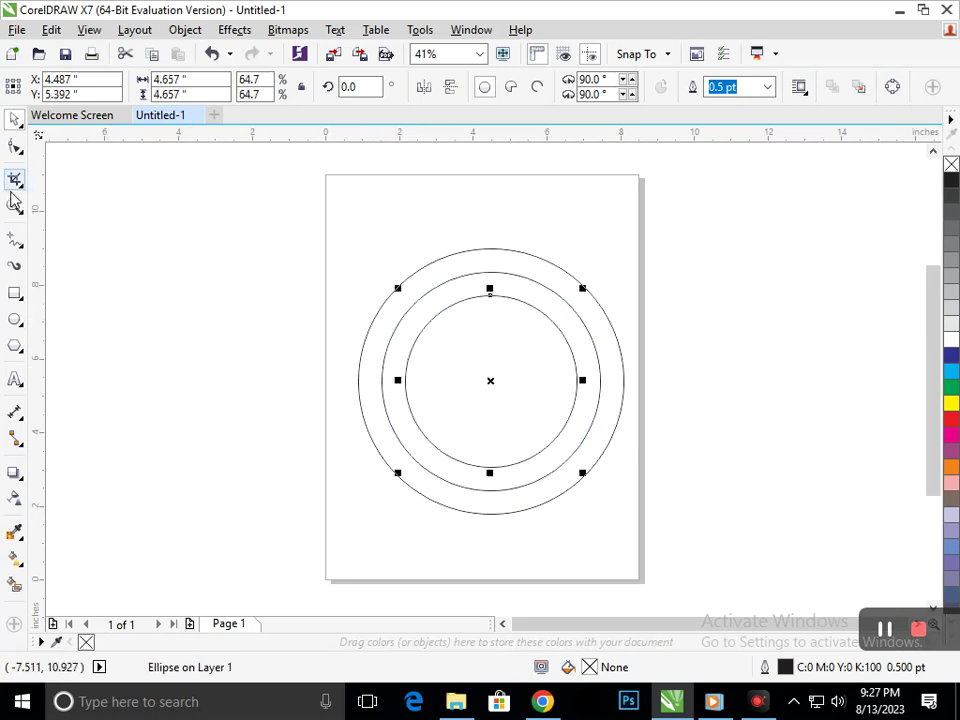
{"action": "left_click", "coordinate": [22, 248]}
{"action": "left_click", "coordinate": [60, 257]}
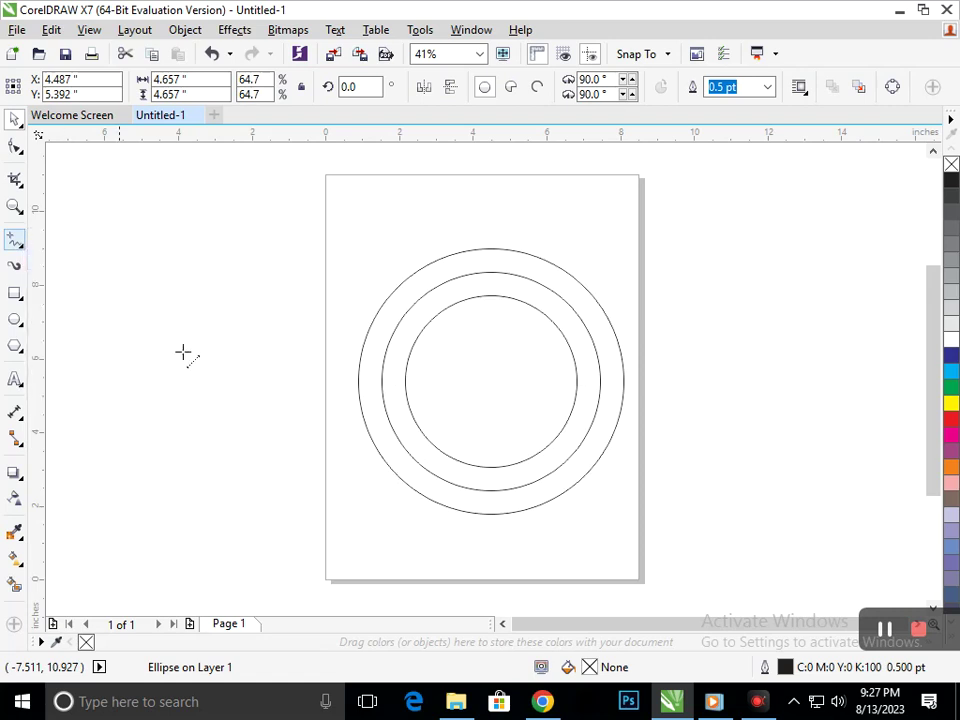
{"action": "left_click_drag", "start_coordinate": [441, 418], "coordinate": [396, 557]}
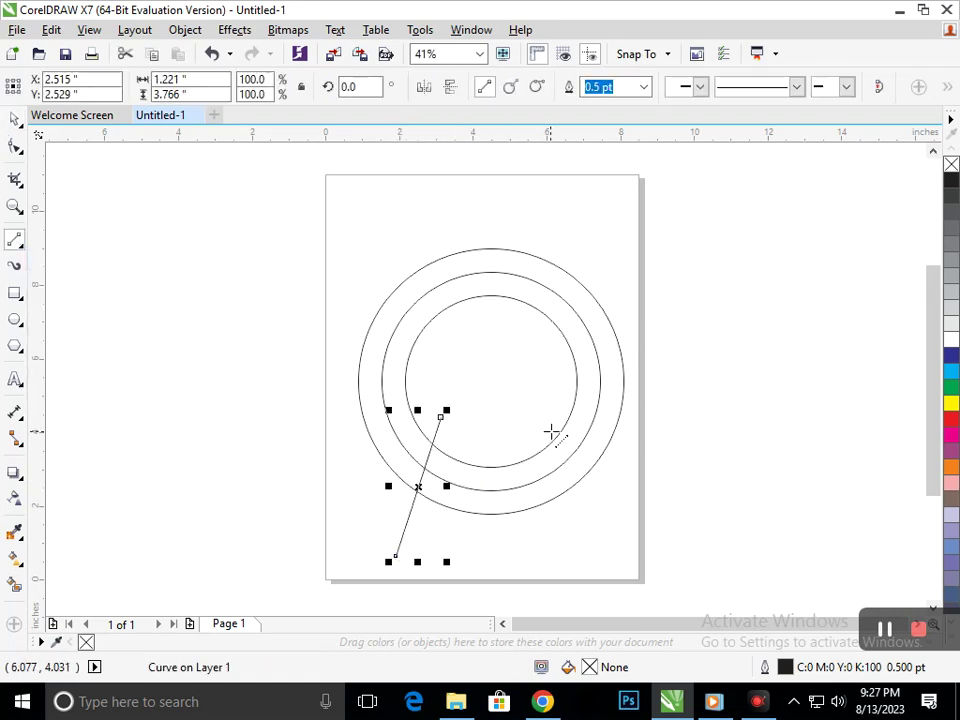
{"action": "left_click_drag", "start_coordinate": [550, 422], "coordinate": [614, 523]}
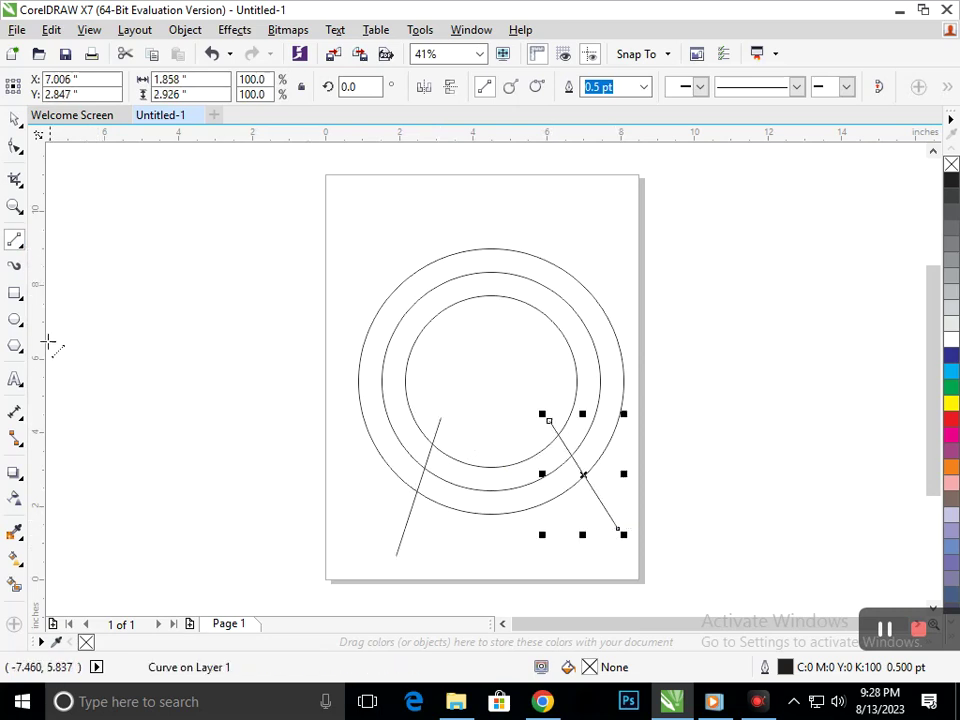
Move the two slanted lines outward so they cross all three circles at the lower left and lower right
{"action": "left_click", "coordinate": [20, 300]}
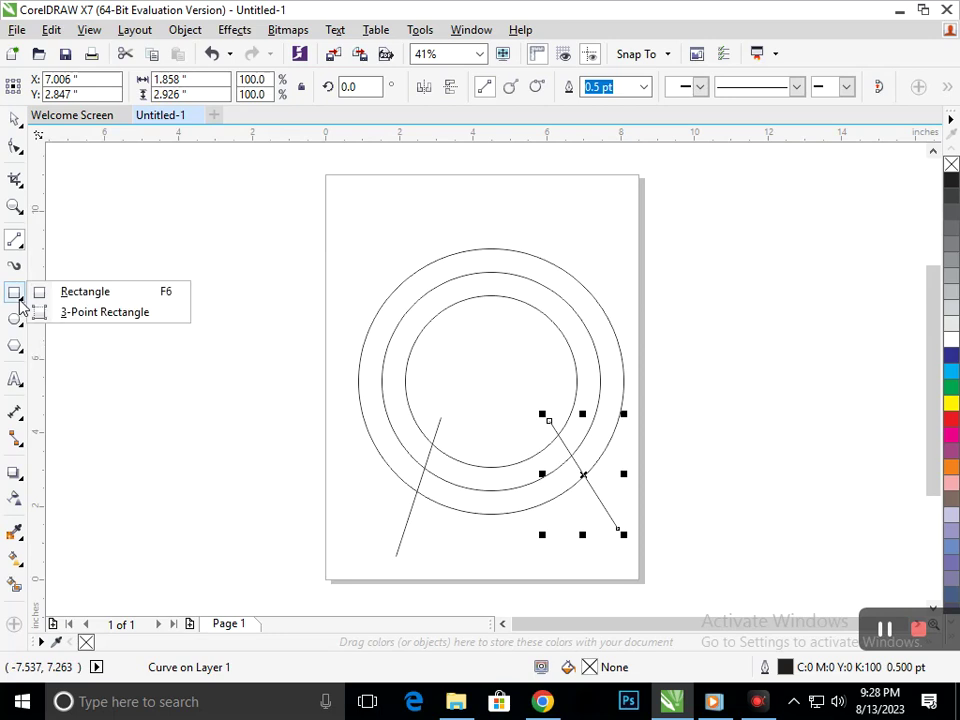
{"action": "left_click", "coordinate": [15, 119]}
{"action": "left_click", "coordinate": [265, 446]}
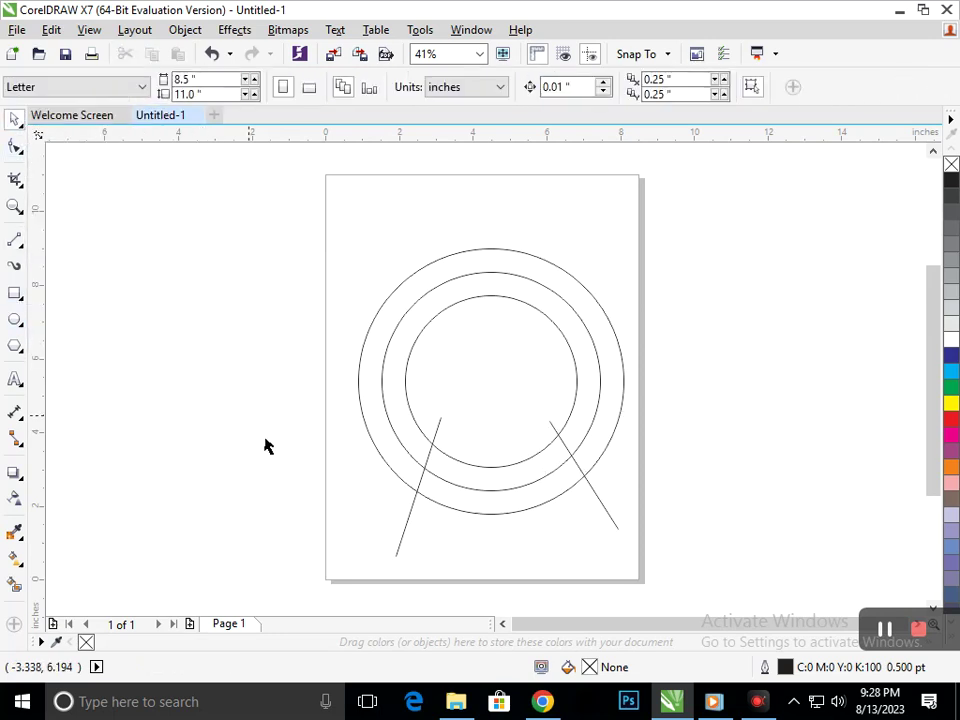
{"action": "left_click_drag", "start_coordinate": [405, 545], "coordinate": [390, 515]}
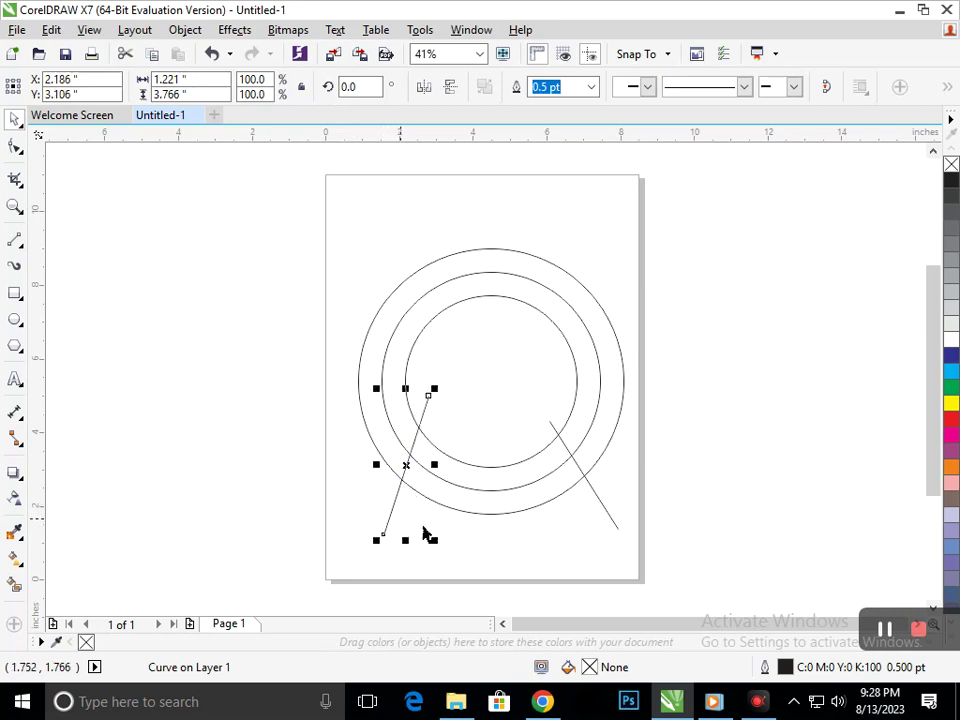
{"action": "mouse_move", "coordinate": [611, 521]}
{"action": "left_mouse_down"}
{"action": "mouse_move", "coordinate": [615, 497]}
{"action": "mouse_move", "coordinate": [615, 512]}
{"action": "left_mouse_up"}
{"action": "left_click", "coordinate": [663, 484]}
{"action": "mouse_move", "coordinate": [388, 535]}
{"action": "left_mouse_down"}
{"action": "mouse_move", "coordinate": [393, 529]}
{"action": "mouse_move", "coordinate": [388, 542]}
{"action": "left_mouse_up"}
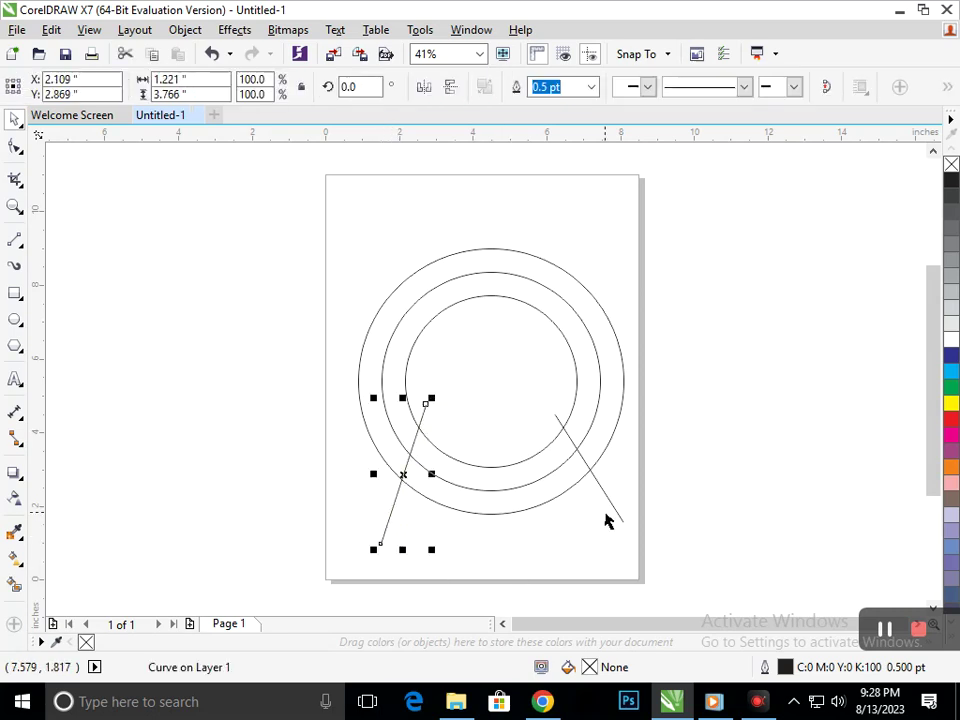
{"action": "left_click_drag", "start_coordinate": [618, 510], "coordinate": [623, 507]}
{"action": "left_click", "coordinate": [155, 490]}
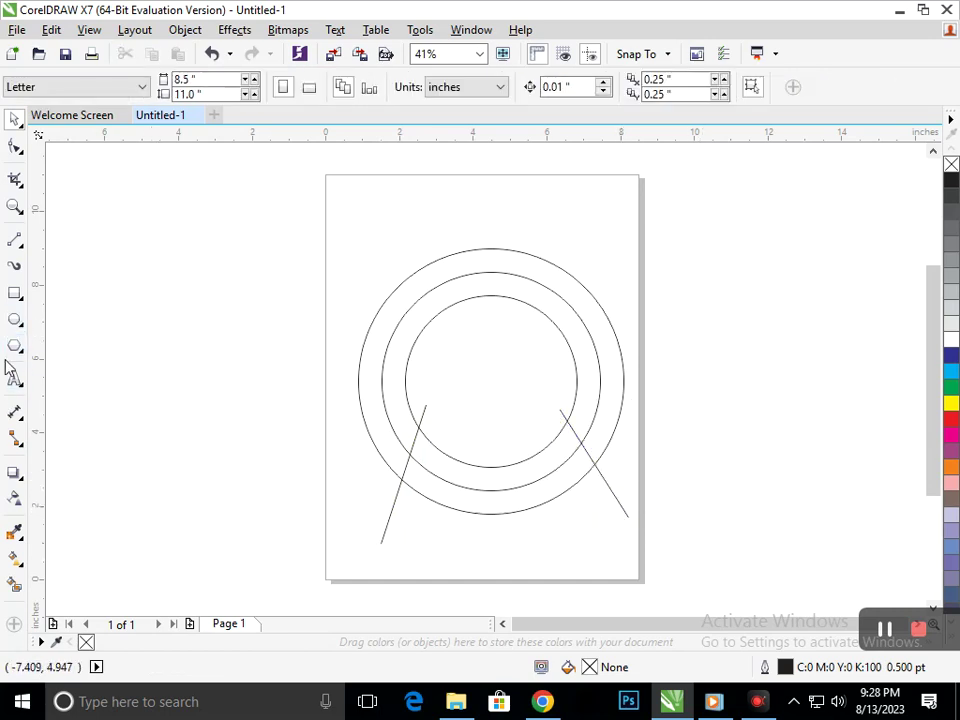
Draw a square about 0.87 in wide beside the page and round all its corners to about 0.11 in
{"action": "left_click", "coordinate": [15, 292]}
{"action": "left_click_drag", "start_coordinate": [231, 281], "coordinate": [263, 313]}
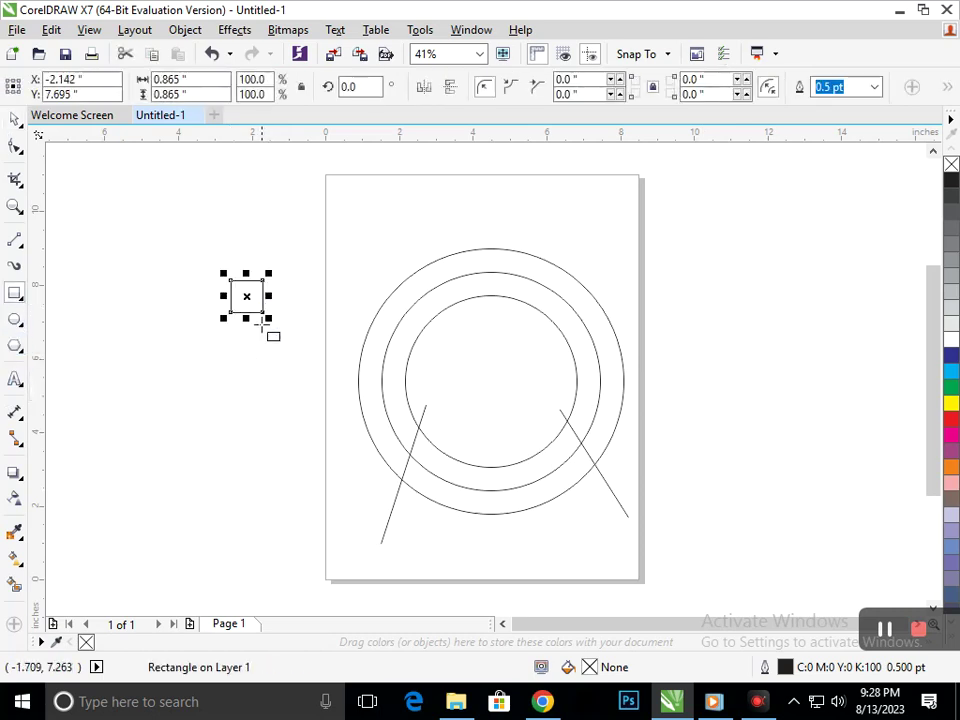
{"action": "key", "text": "z"}
{"action": "left_click_drag", "start_coordinate": [216, 272], "coordinate": [298, 319]}
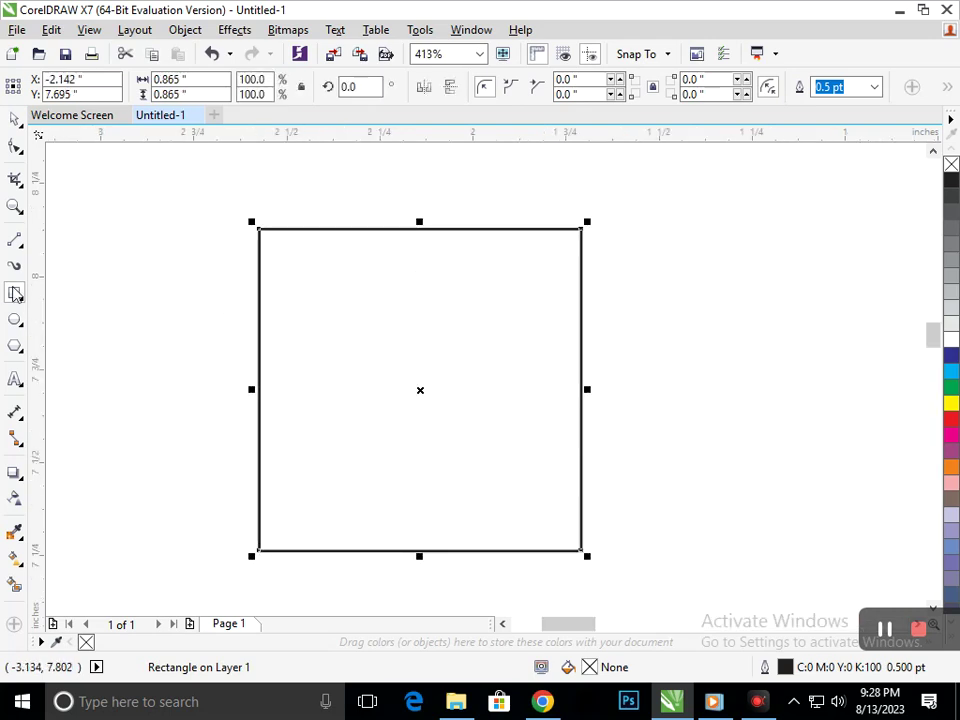
{"action": "key", "text": "F10"}
{"action": "left_click_drag", "start_coordinate": [260, 229], "coordinate": [298, 276]}
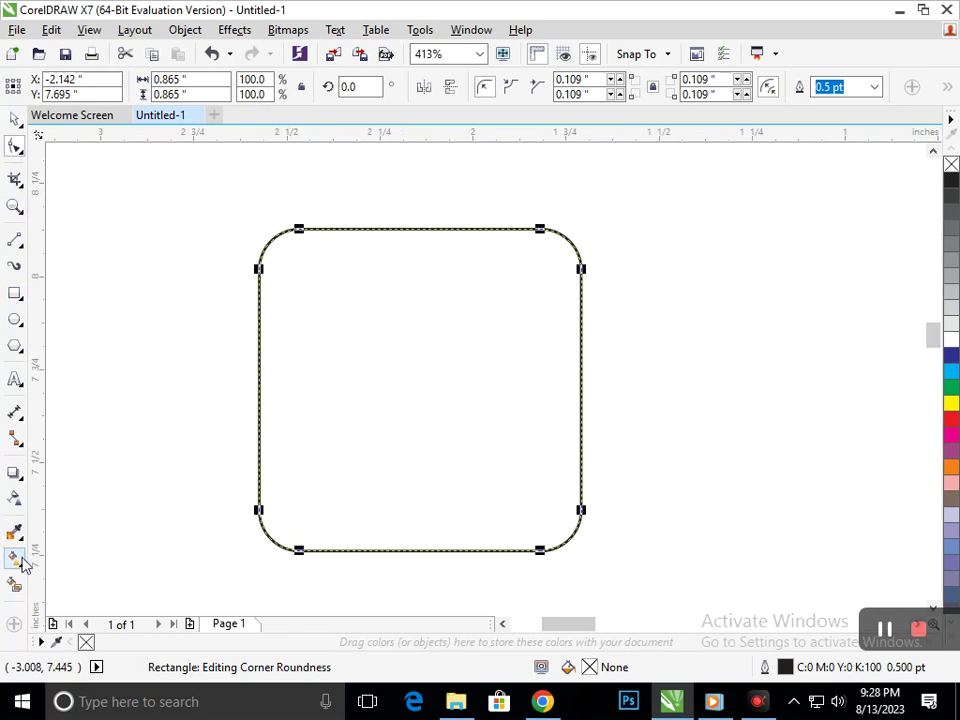
Apply an elliptical fountain fill to the rounded square, centred in the middle and reaching out to its corners
{"action": "left_click", "coordinate": [22, 570]}
{"action": "left_click", "coordinate": [58, 556]}
{"action": "left_click_drag", "start_coordinate": [291, 231], "coordinate": [549, 531]}
{"action": "left_click", "coordinate": [261, 87]}
{"action": "mouse_move", "coordinate": [424, 384]}
{"action": "left_mouse_down"}
{"action": "mouse_move", "coordinate": [407, 358]}
{"action": "mouse_move", "coordinate": [421, 389]}
{"action": "mouse_move", "coordinate": [437, 392]}
{"action": "mouse_move", "coordinate": [418, 388]}
{"action": "left_mouse_up"}
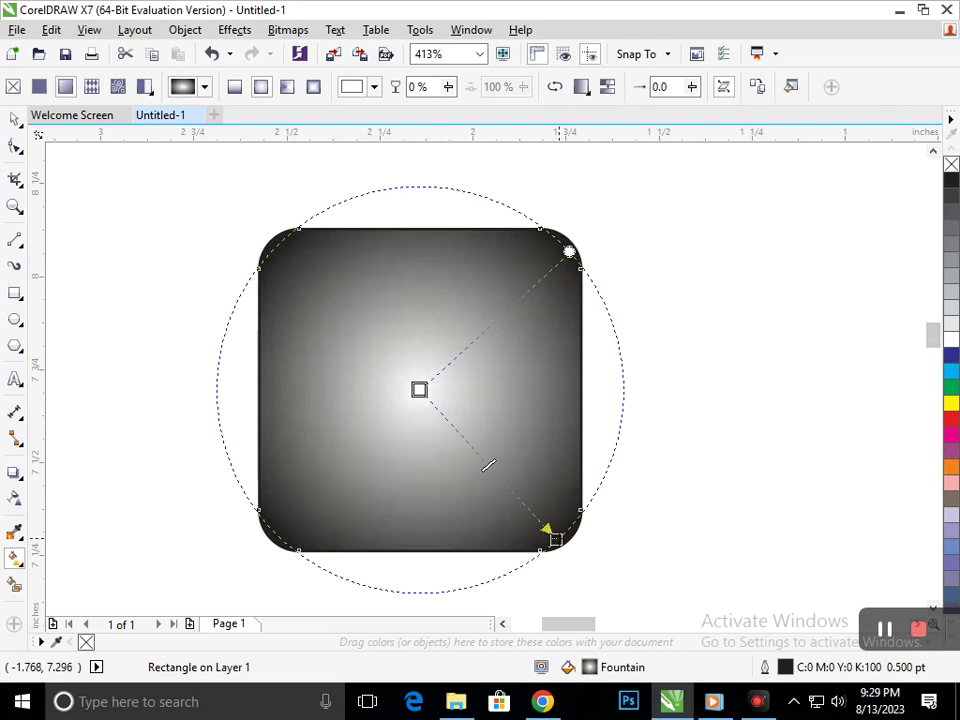
Colour the fountain fill cyan at the centre and white at the edge, and extend it slightly beyond the square's corners
{"action": "left_click", "coordinate": [555, 539]}
{"action": "left_click", "coordinate": [951, 340]}
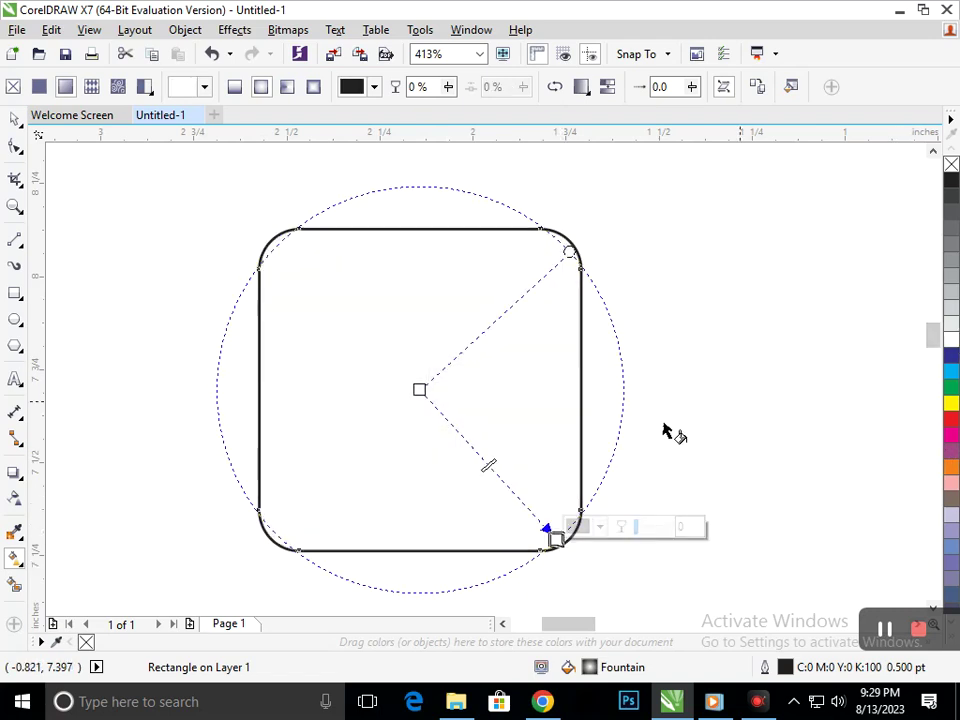
{"action": "left_click", "coordinate": [418, 389]}
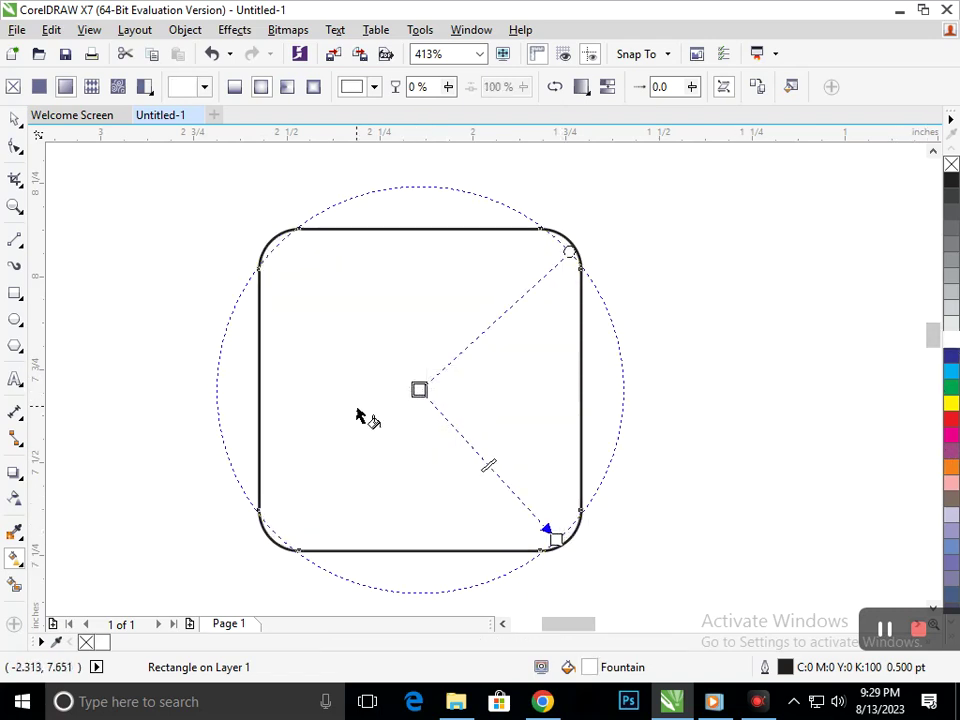
{"action": "left_click", "coordinate": [951, 372]}
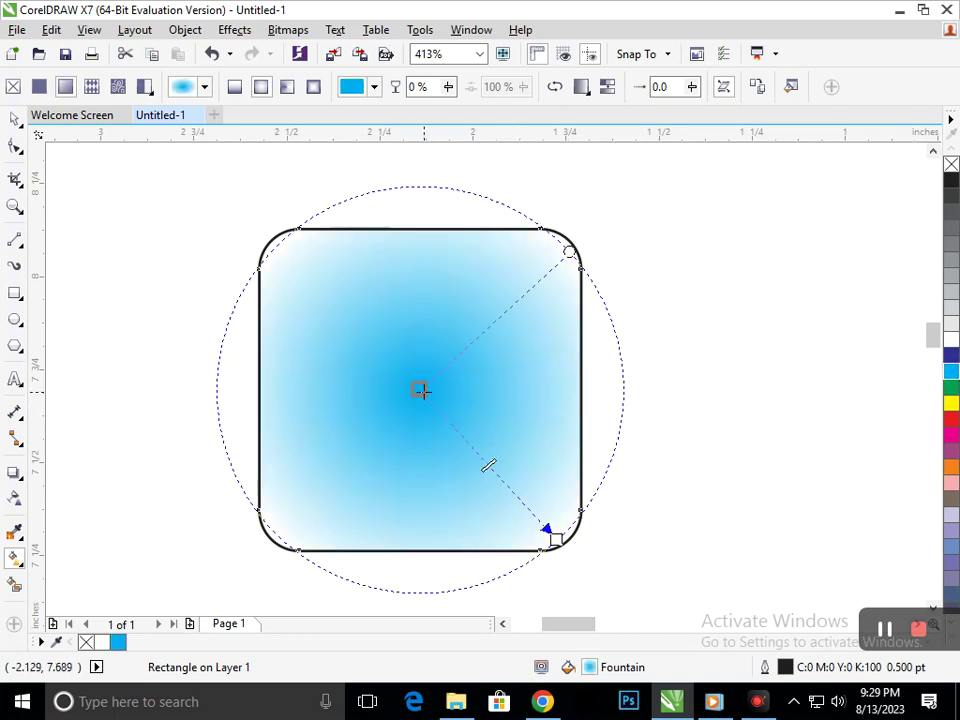
{"action": "left_click_drag", "start_coordinate": [555, 540], "coordinate": [585, 564]}
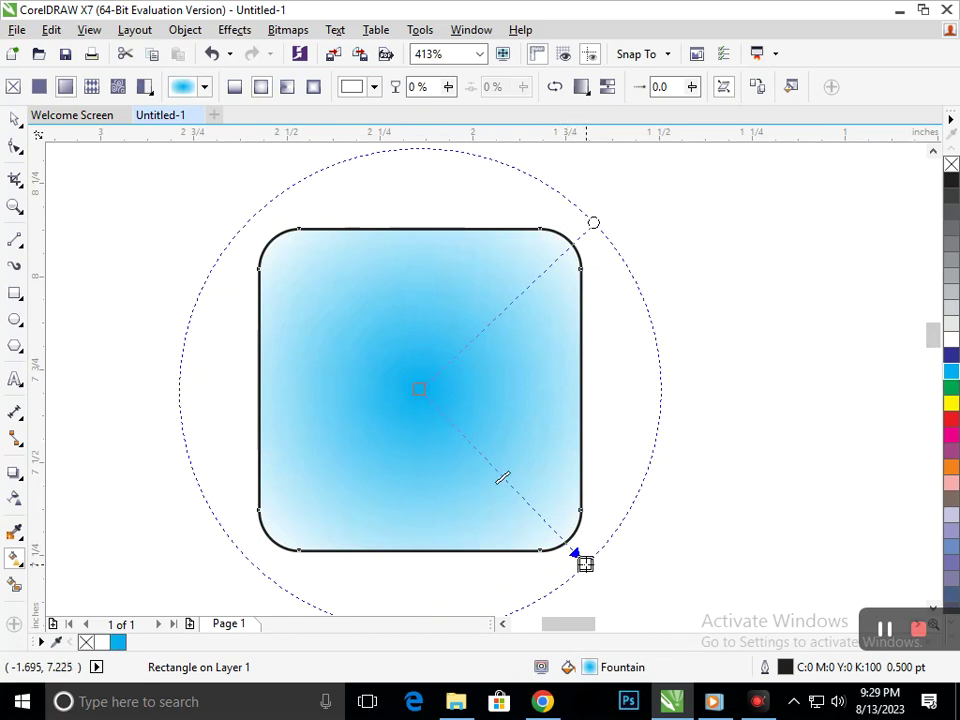
Remove the outline from the gradient-filled rounded square
{"action": "left_click", "coordinate": [14, 119]}
{"action": "left_click", "coordinate": [547, 300]}
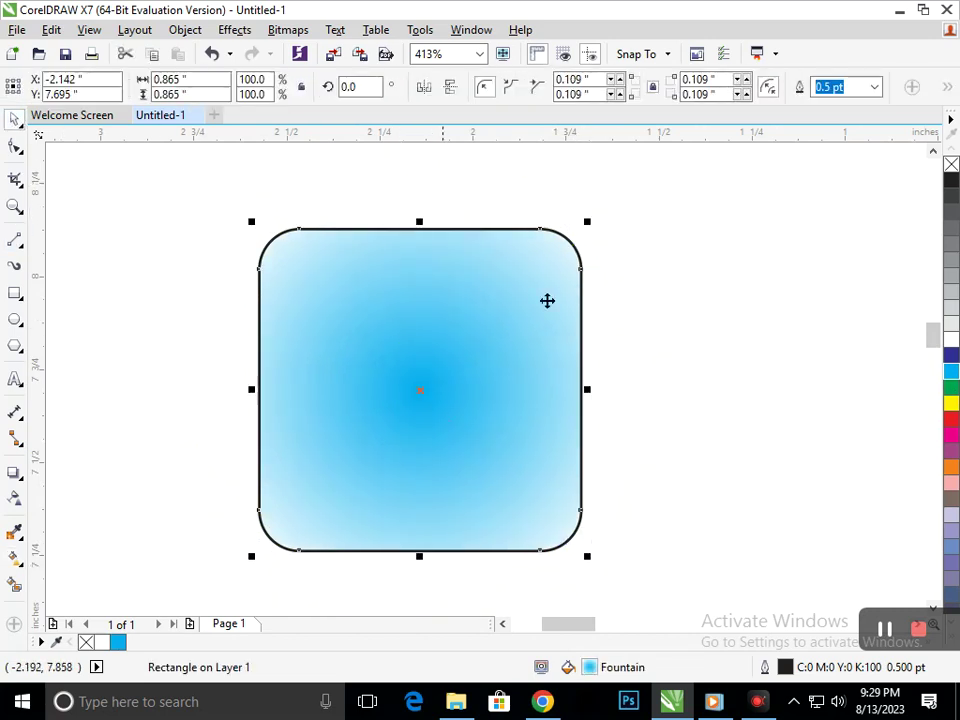
{"action": "left_click", "coordinate": [876, 88]}
{"action": "left_click", "coordinate": [866, 102]}
{"action": "left_click", "coordinate": [740, 320]}
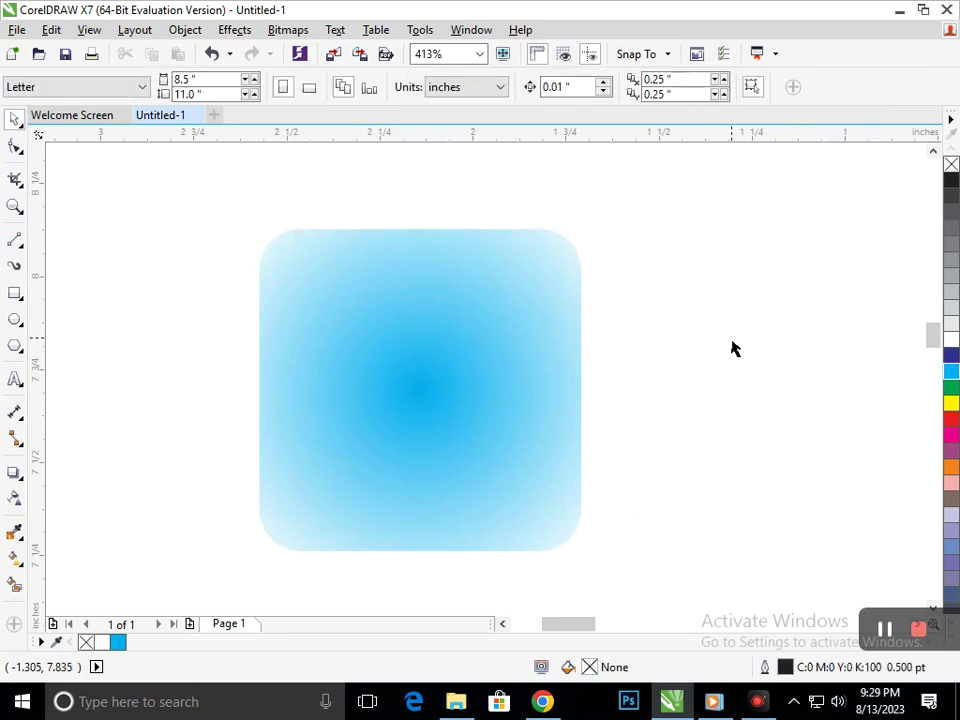
Move the gradient square into the inner band at its lower left, shrink it to about 0.28 in and rotate it to about 325.33°
{"action": "key", "text": "shift+F4"}
{"action": "left_click_drag", "start_coordinate": [251, 313], "coordinate": [436, 479]}
{"action": "scroll", "coordinate": [413, 514], "scroll_direction": "up", "scroll_amount": 4}
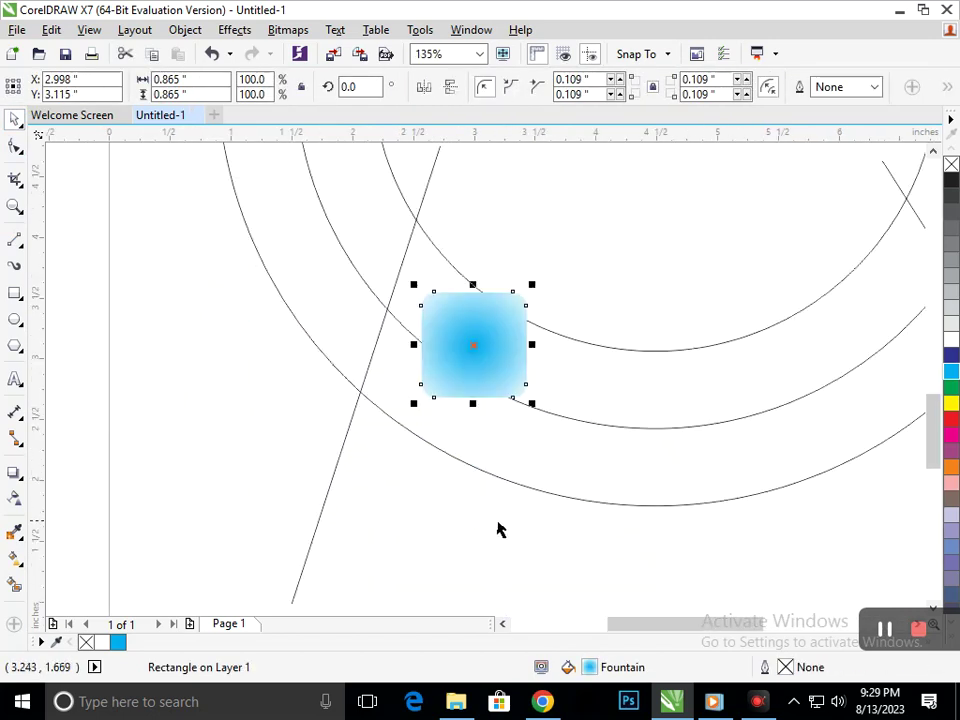
{"action": "left_click", "coordinate": [448, 389]}
{"action": "left_click_drag", "start_coordinate": [424, 413], "coordinate": [386, 368]}
{"action": "left_click", "coordinate": [414, 360]}
{"action": "left_click", "coordinate": [414, 360]}
{"action": "left_click_drag", "start_coordinate": [396, 422], "coordinate": [438, 402]}
{"action": "left_click", "coordinate": [231, 371]}
{"action": "left_click_drag", "start_coordinate": [472, 348], "coordinate": [401, 326]}
{"action": "left_click", "coordinate": [441, 311]}
Copy the small square repeatedly to form two curved rows along the inner band's lower arc, from the left line to the right line
{"action": "left_click_drag", "start_coordinate": [440, 291], "coordinate": [457, 310]}
{"action": "left_click_drag", "start_coordinate": [457, 310], "coordinate": [535, 351]}
{"action": "left_click_drag", "start_coordinate": [535, 351], "coordinate": [689, 417]}
{"action": "left_click_drag", "start_coordinate": [689, 414], "coordinate": [736, 400]}
{"action": "left_click_drag", "start_coordinate": [736, 400], "coordinate": [757, 366]}
{"action": "left_click_drag", "start_coordinate": [757, 366], "coordinate": [792, 350]}
{"action": "left_click_drag", "start_coordinate": [792, 350], "coordinate": [821, 322]}
{"action": "left_click_drag", "start_coordinate": [821, 322], "coordinate": [883, 272]}
{"action": "scroll", "coordinate": [926, 305], "scroll_direction": "right", "scroll_amount": 2}
{"action": "scroll", "coordinate": [926, 305], "scroll_direction": "right", "scroll_amount": 1}
{"action": "left_click_drag", "start_coordinate": [810, 285], "coordinate": [802, 246]}
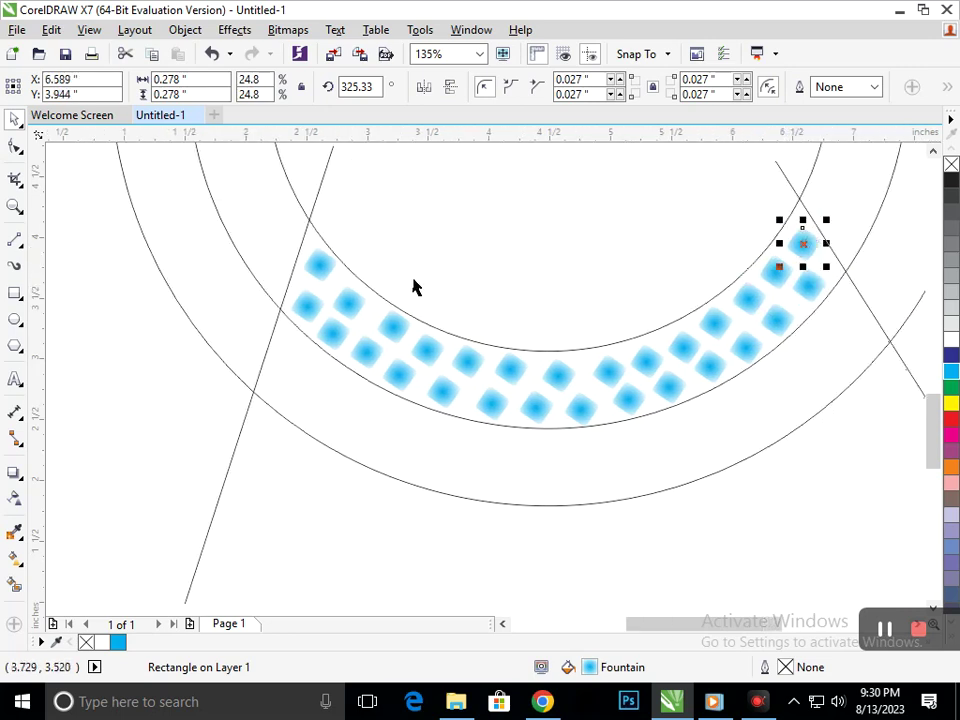
Select all the small squares and copy them downward into the lower arc of the outer band
{"action": "left_click_drag", "start_coordinate": [898, 490], "coordinate": [249, 258]}
{"action": "left_click_drag", "start_coordinate": [467, 416], "coordinate": [457, 508]}
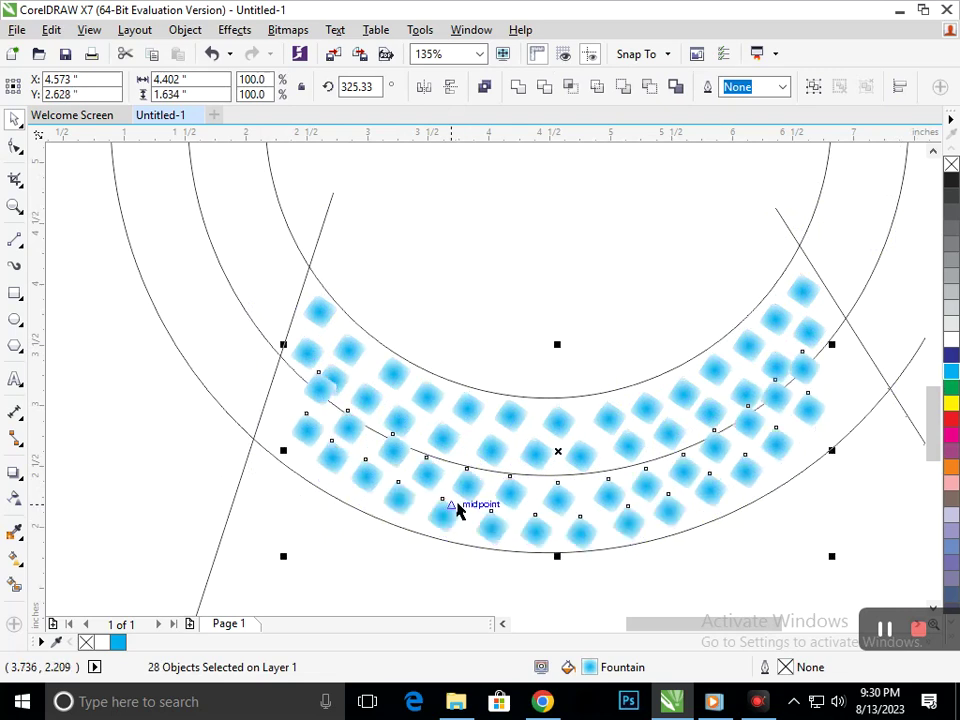
{"action": "left_click", "coordinate": [330, 470]}
Shift the lower-row squares at the left of the outer band so they follow the outer circle
{"action": "left_click_drag", "start_coordinate": [307, 440], "coordinate": [399, 499]}
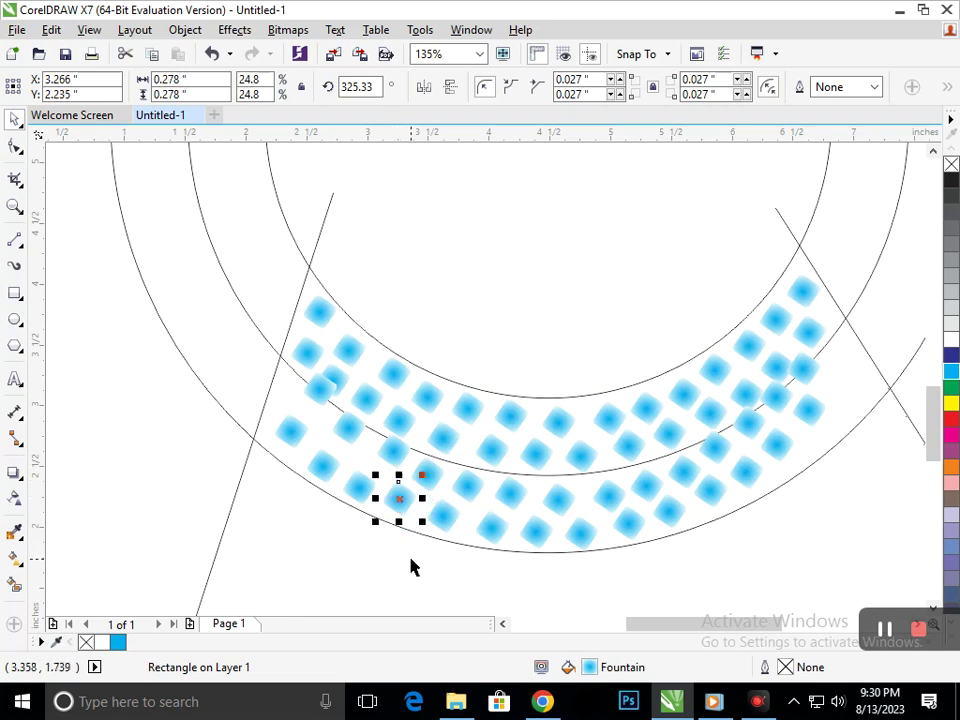
{"action": "left_click", "coordinate": [410, 566]}
{"action": "left_click", "coordinate": [402, 518]}
{"action": "key", "text": "Down"}
{"action": "key", "text": "Down"}
{"action": "left_click", "coordinate": [373, 587]}
Move the overlapping squares at the outer band's left end beside the left line and nudge them into even spacing
{"action": "left_click_drag", "start_coordinate": [320, 388], "coordinate": [297, 431]}
{"action": "key", "text": "Right"}
{"action": "key", "text": "Right"}
{"action": "key", "text": "Right"}
{"action": "key", "text": "Right"}
{"action": "key", "text": "Right"}
{"action": "key", "text": "Right"}
{"action": "key", "text": "Right"}
{"action": "key", "text": "Right"}
{"action": "key", "text": "Right"}
{"action": "key", "text": "Right"}
{"action": "key", "text": "Right"}
{"action": "key", "text": "Right"}
{"action": "key", "text": "Right"}
{"action": "key", "text": "Right"}
{"action": "key", "text": "Right"}
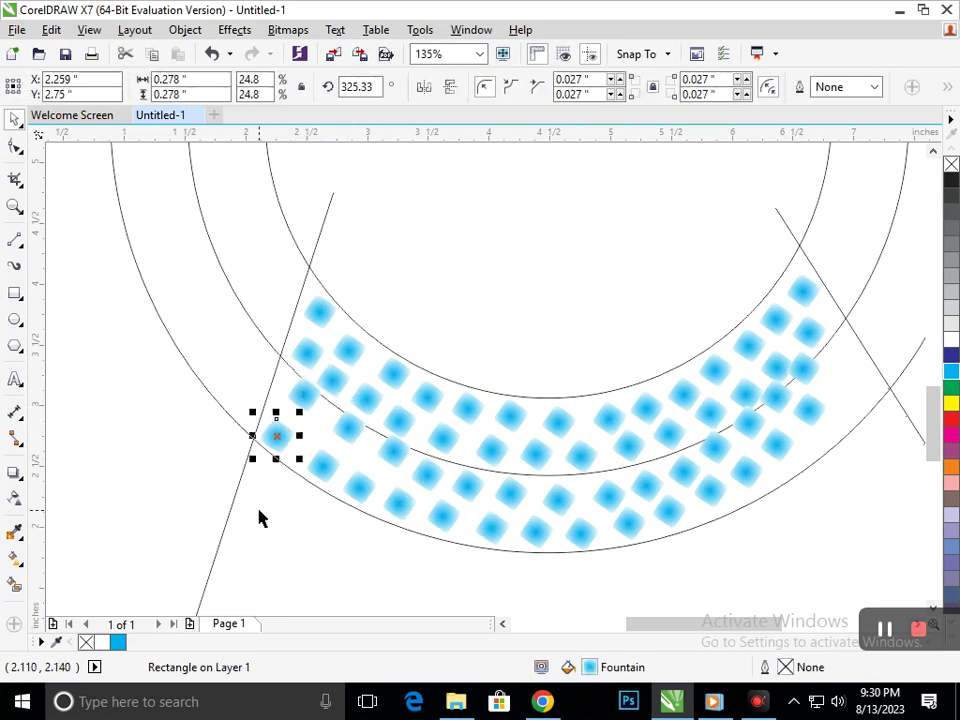
{"action": "key", "text": "Up"}
{"action": "key", "text": "Left"}
{"action": "key", "text": "Down"}
{"action": "key", "text": "Down"}
{"action": "key", "text": "Down"}
{"action": "key", "text": "Left"}
{"action": "key", "text": "Left"}
{"action": "key", "text": "Left"}
{"action": "key", "text": "Left"}
{"action": "key", "text": "Left"}
{"action": "left_click", "coordinate": [294, 510]}
Respace the upper-row squares in the outer band's left part so they run just below the middle circle
{"action": "left_click_drag", "start_coordinate": [292, 438], "coordinate": [419, 482]}
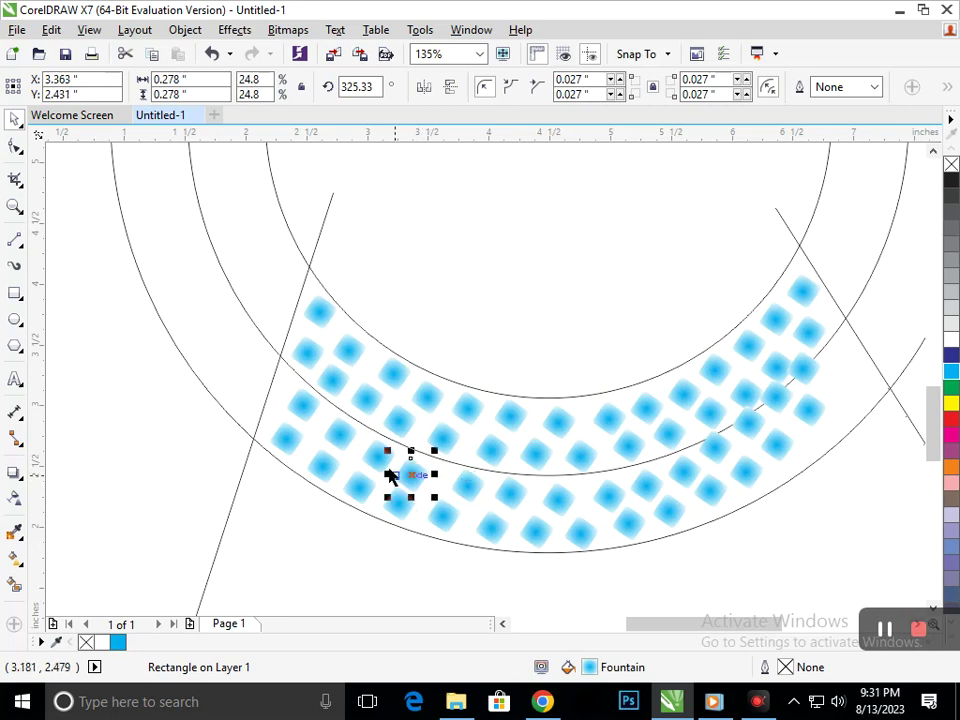
{"action": "key", "text": "Right"}
{"action": "key", "text": "Down"}
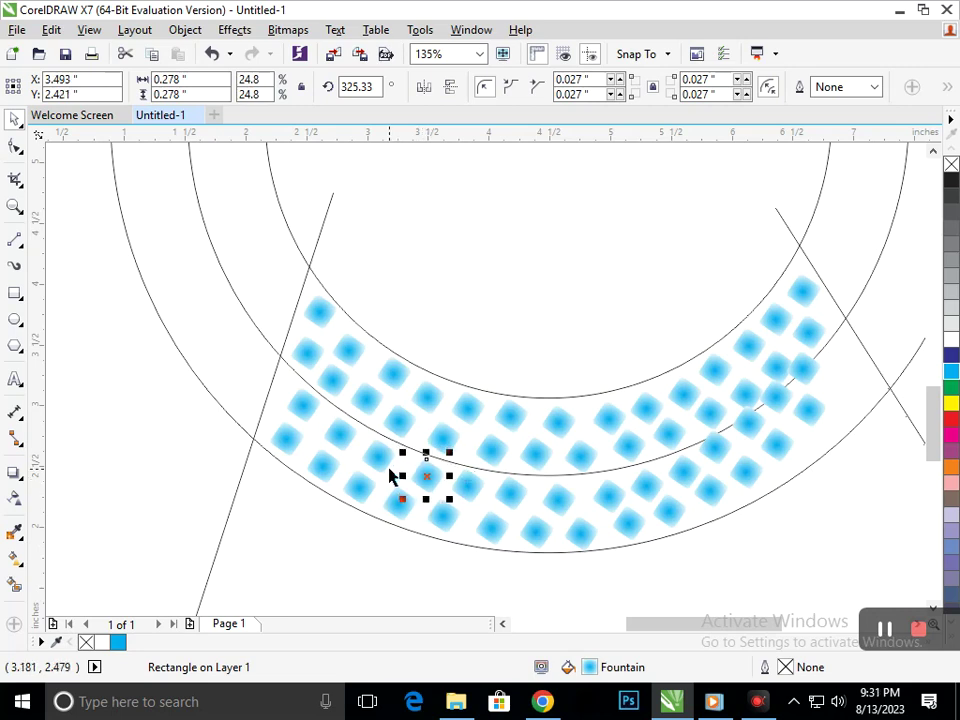
{"action": "left_click", "coordinate": [869, 503]}
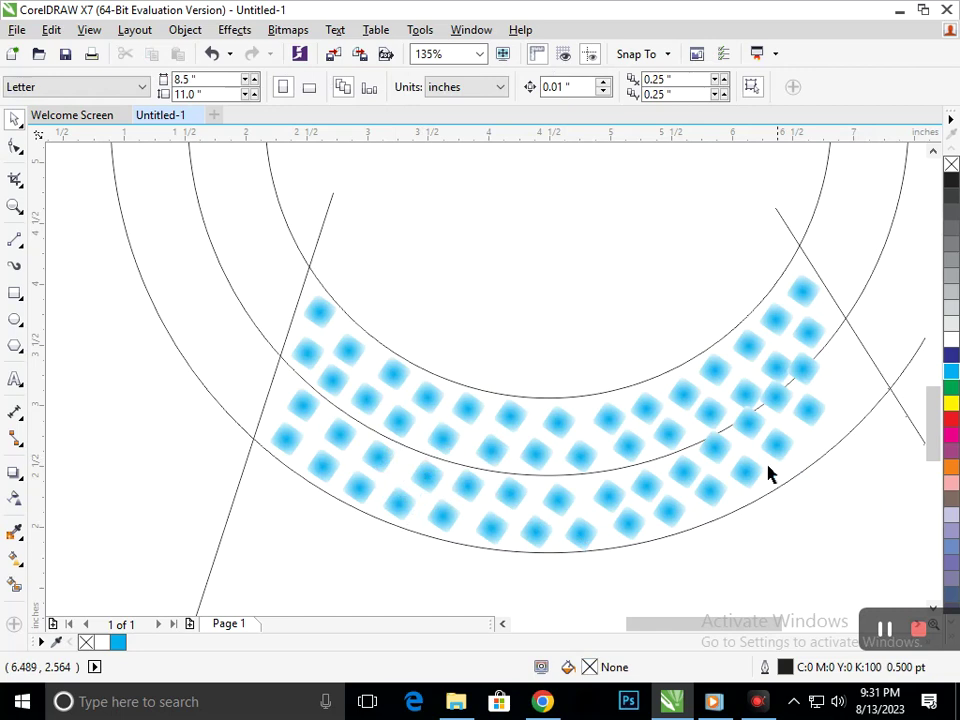
Spread the squares at the outer band's right end along the outer circle and up to the right line, clearing the overlaps
{"action": "left_click_drag", "start_coordinate": [709, 500], "coordinate": [748, 478]}
{"action": "key", "text": "Down"}
{"action": "key", "text": "Down"}
{"action": "key", "text": "Down"}
{"action": "left_click", "coordinate": [788, 443]}
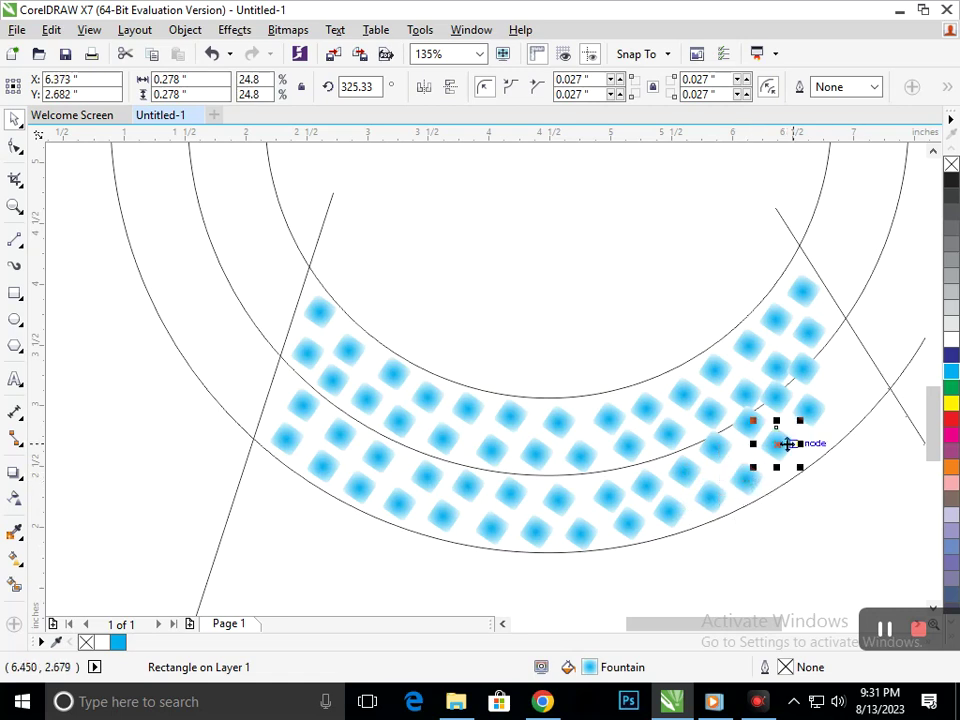
{"action": "left_click_drag", "start_coordinate": [788, 443], "coordinate": [816, 435]}
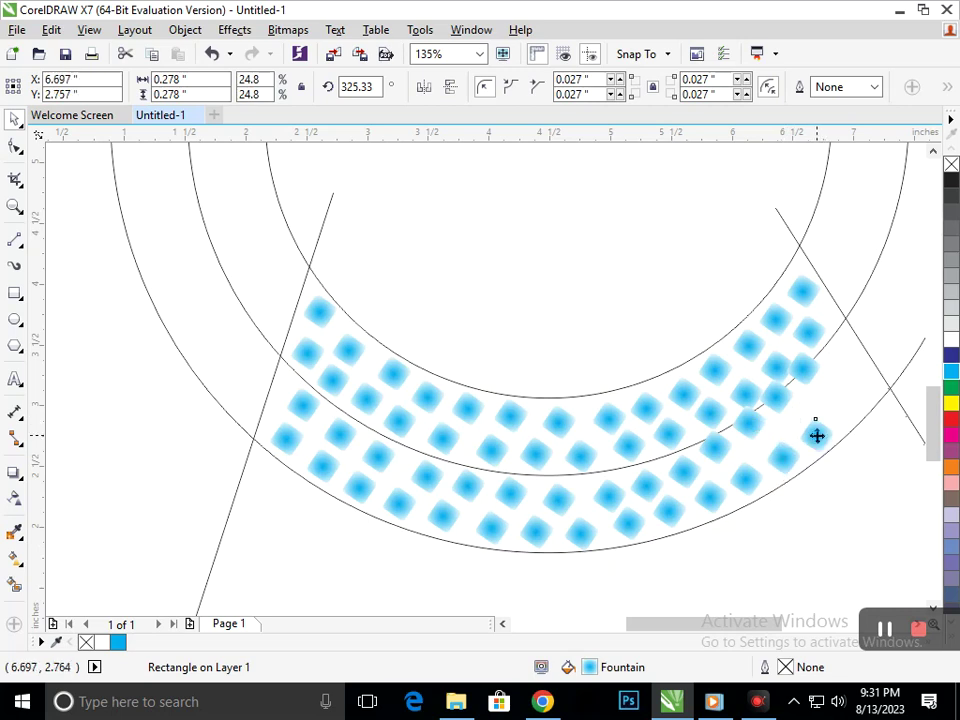
{"action": "left_click", "coordinate": [760, 465]}
{"action": "left_click_drag", "start_coordinate": [795, 388], "coordinate": [849, 355]}
{"action": "left_click_drag", "start_coordinate": [848, 355], "coordinate": [821, 380]}
{"action": "left_click", "coordinate": [821, 530]}
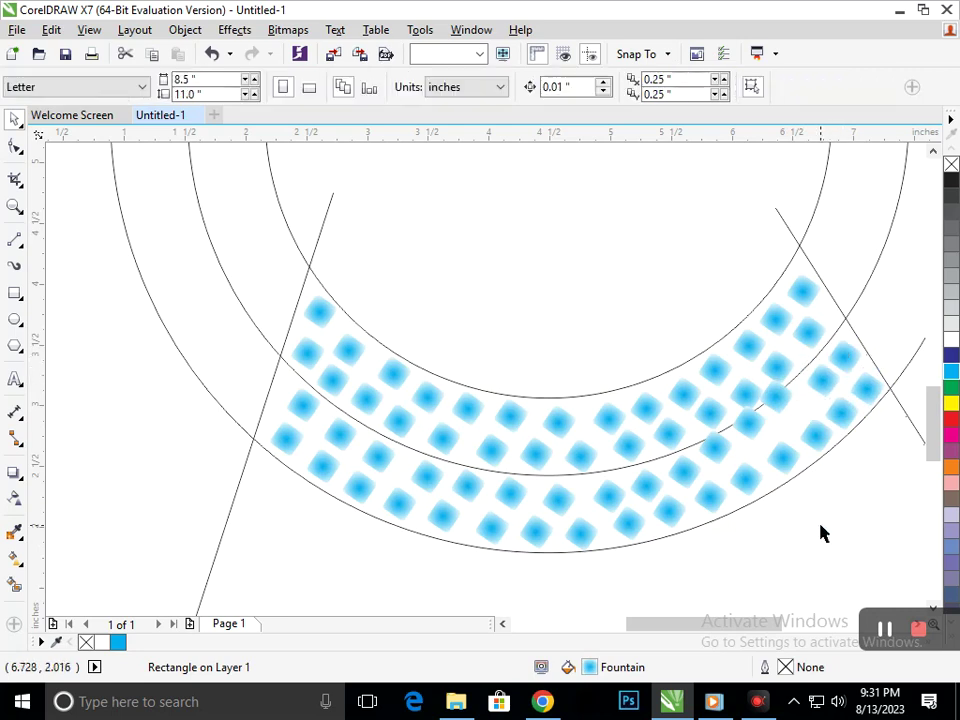
Reposition the remaining upper-row squares at the right of the outer band so they sit below the middle circle
{"action": "left_click", "coordinate": [713, 455]}
{"action": "left_click_drag", "start_coordinate": [703, 455], "coordinate": [795, 413]}
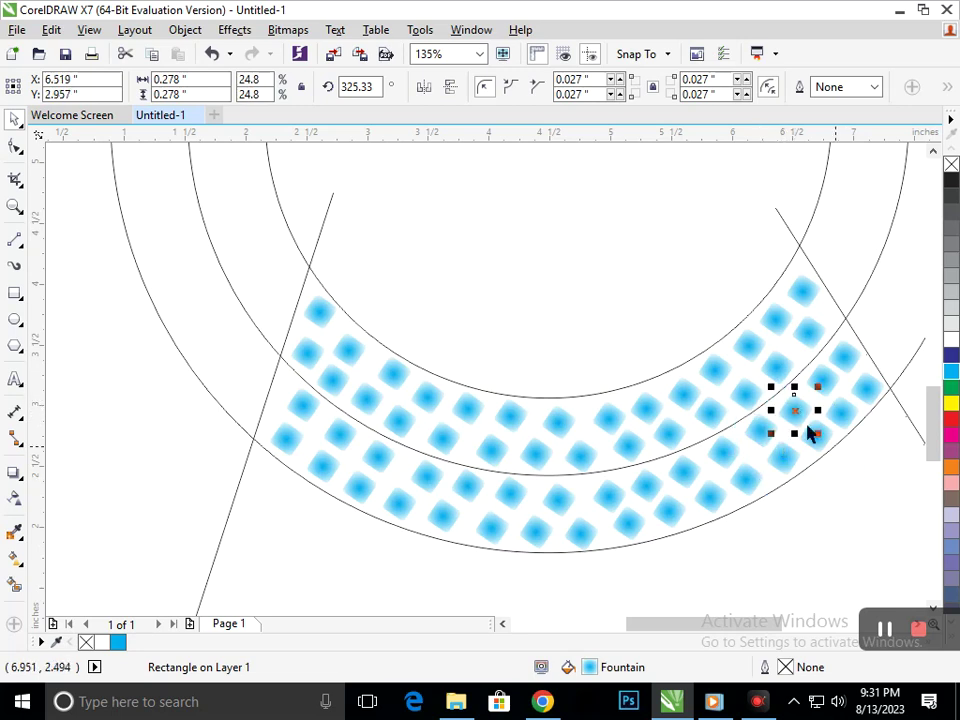
{"action": "key", "text": "shift+F4"}
{"action": "left_click", "coordinate": [562, 566]}
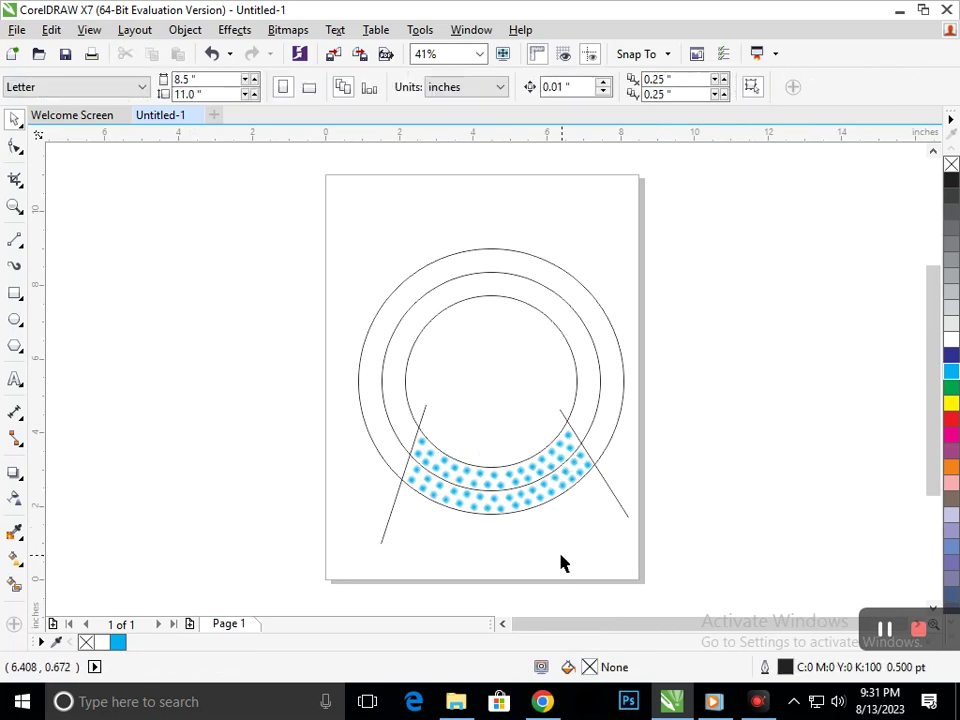
Smart-fill the inner band's large upper section, from the left line around to the right line, and colour it cyan
{"action": "left_click", "coordinate": [15, 587]}
{"action": "left_click", "coordinate": [394, 414]}
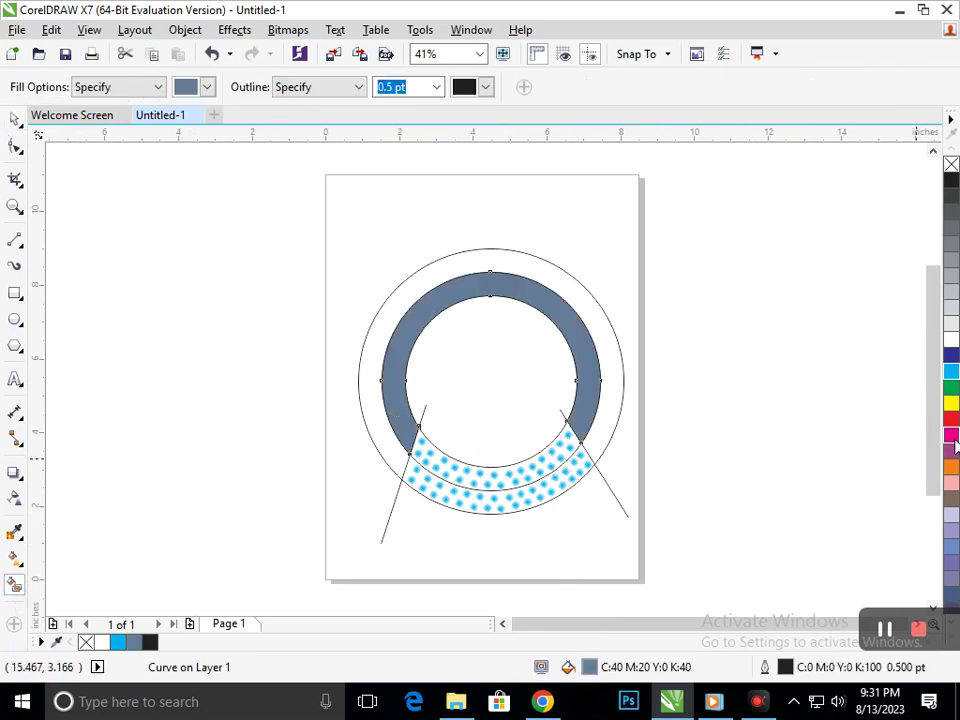
{"action": "left_click", "coordinate": [951, 356]}
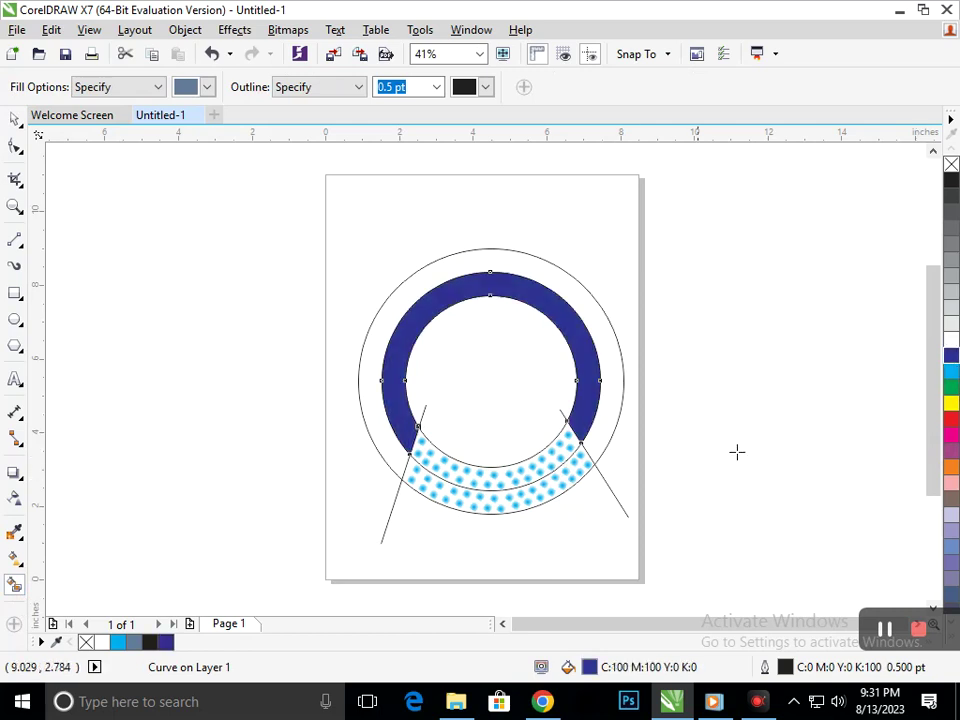
{"action": "left_click", "coordinate": [950, 372]}
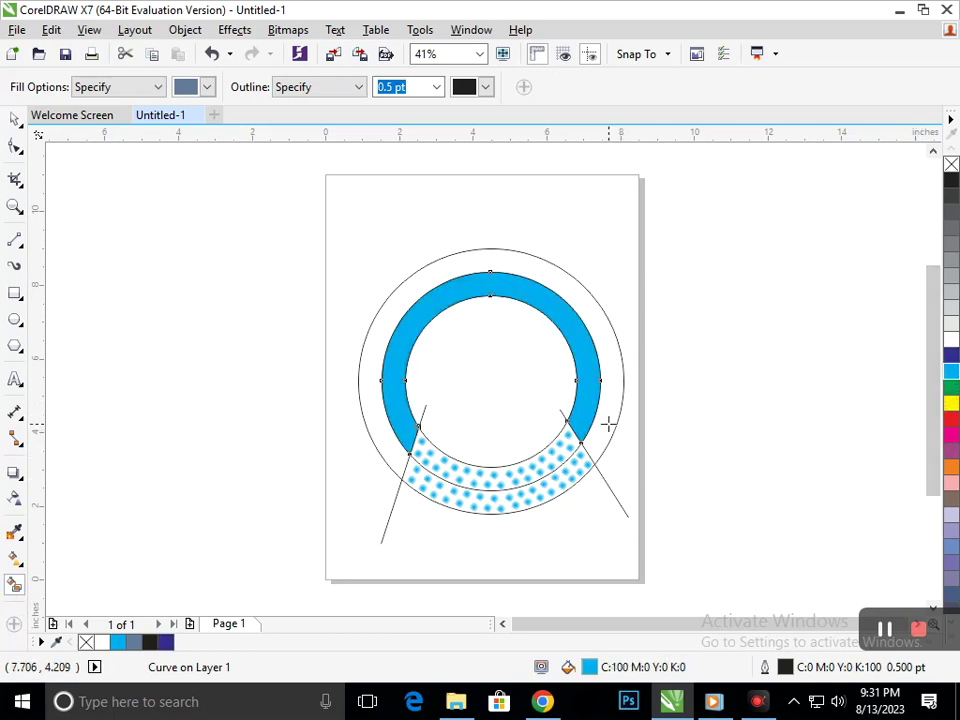
Smart-fill the outer band's large upper section, from the left line around to the right line, and colour it cyan
{"action": "left_click", "coordinate": [608, 424]}
{"action": "left_click", "coordinate": [948, 374]}
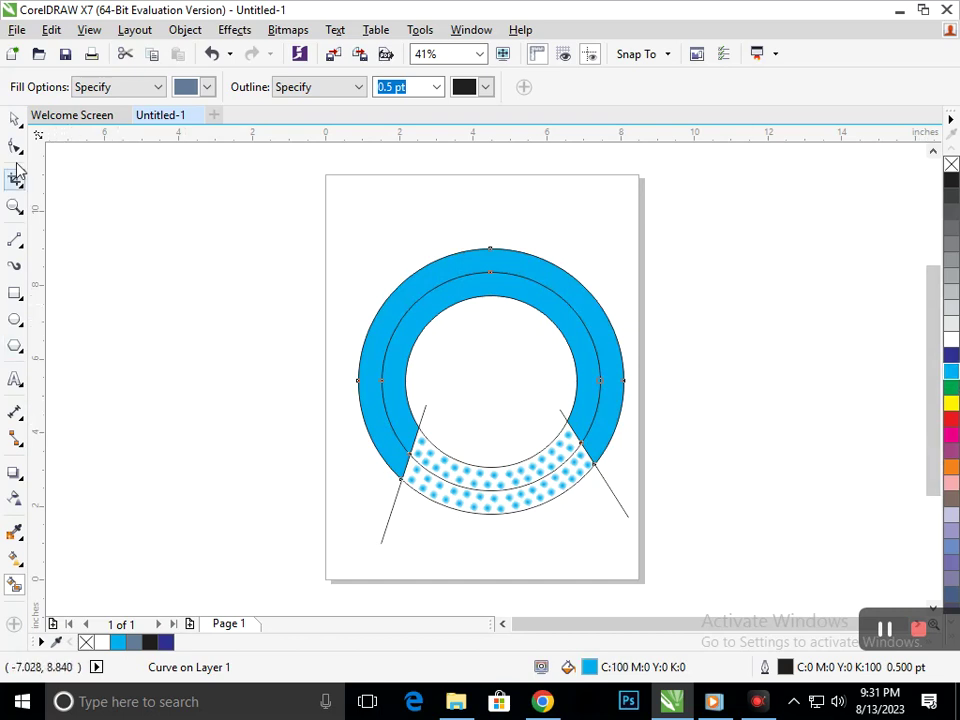
{"action": "left_click", "coordinate": [15, 119]}
{"action": "left_click", "coordinate": [189, 343]}
Apply a linear fountain fill to the outer band, running from cyan at its lower left to blue at its upper right
{"action": "left_click", "coordinate": [378, 338]}
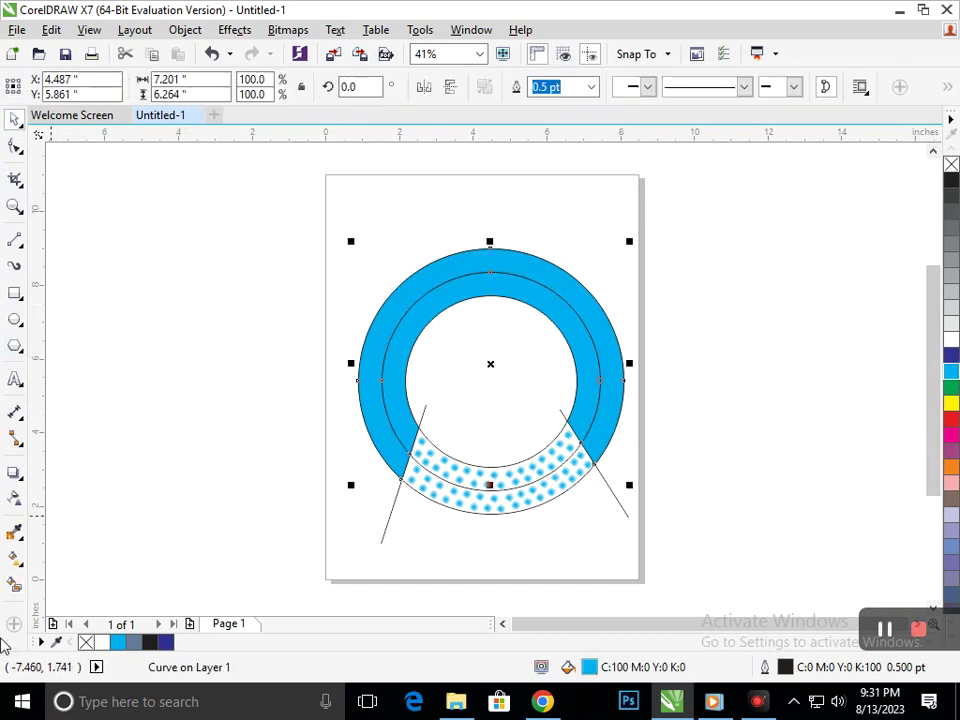
{"action": "left_click", "coordinate": [17, 565]}
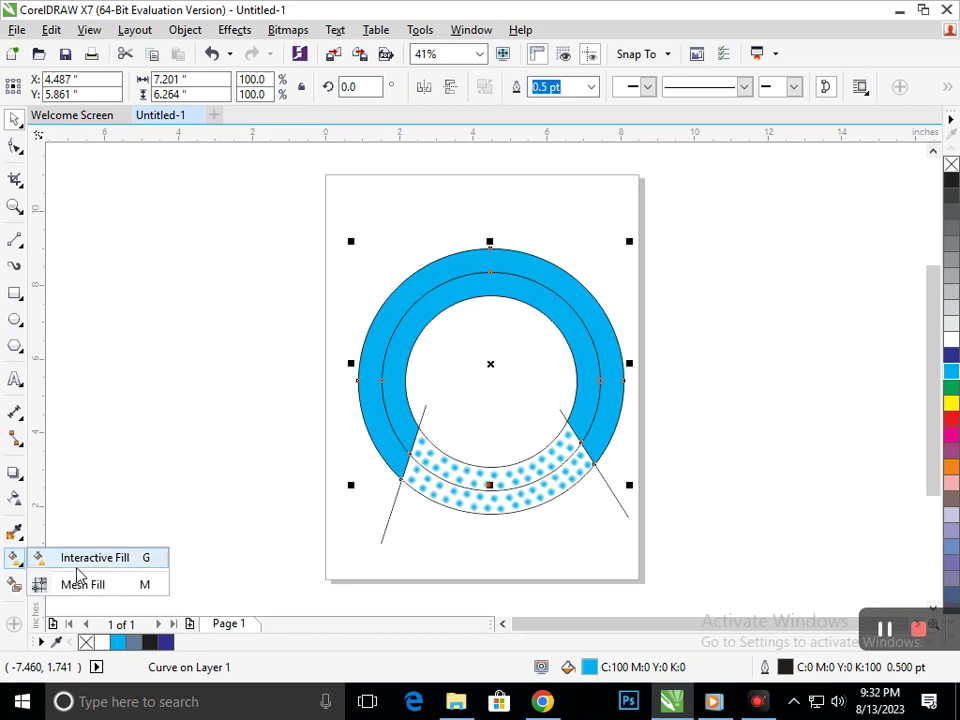
{"action": "left_click", "coordinate": [85, 555]}
{"action": "left_click_drag", "start_coordinate": [392, 455], "coordinate": [612, 318]}
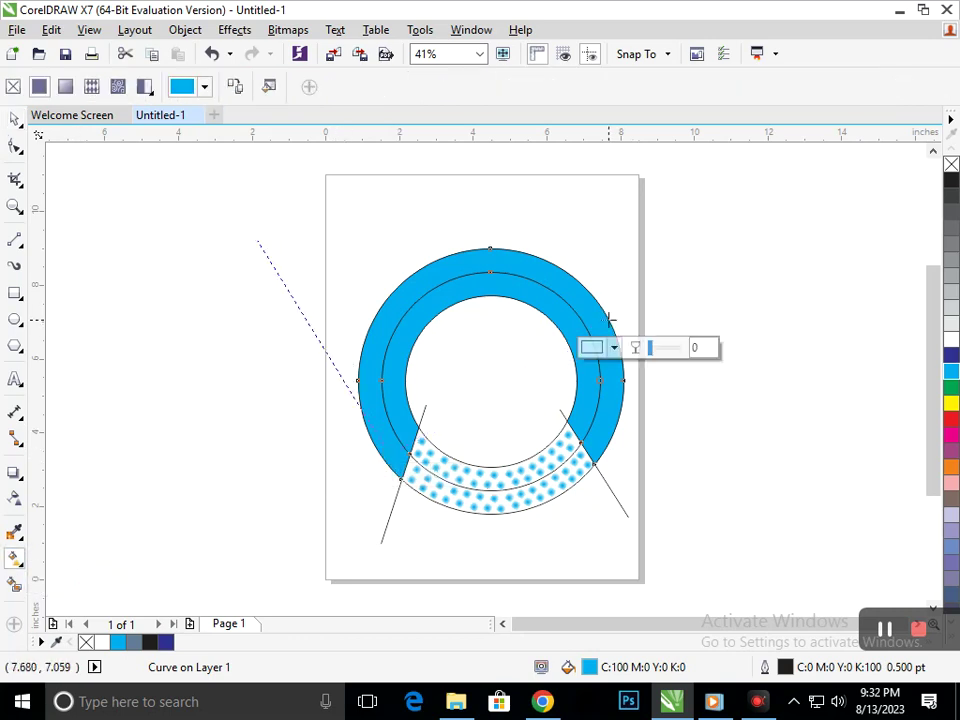
{"action": "left_click", "coordinate": [951, 356]}
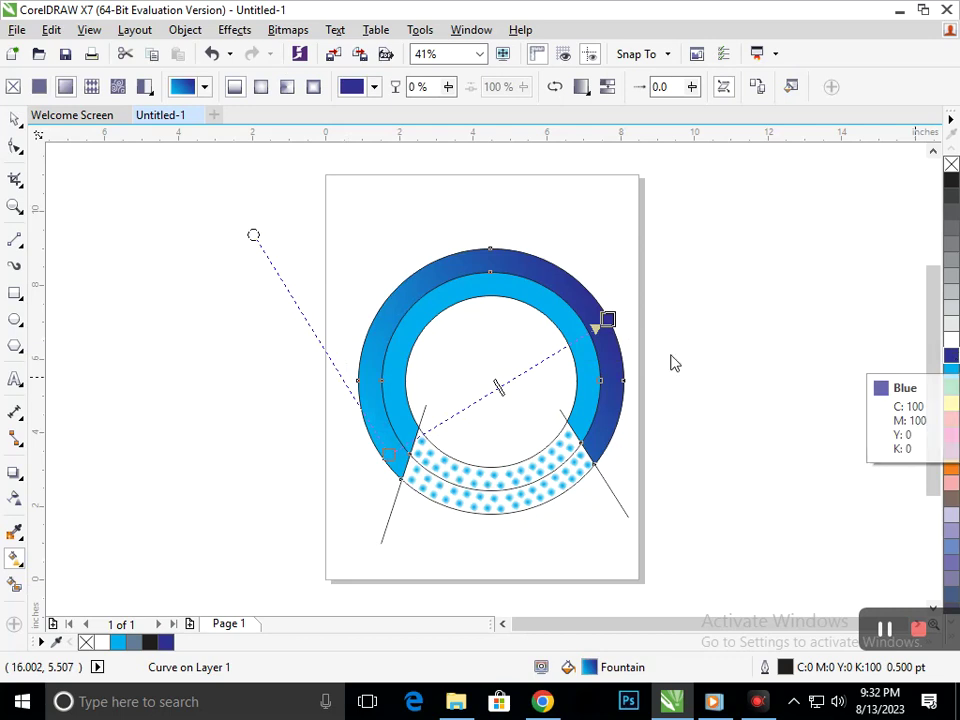
Adjust the outer band's gradient so cyan starts inside the ring's lower part and blue ends on the band's upper right
{"action": "left_click_drag", "start_coordinate": [608, 318], "coordinate": [674, 286]}
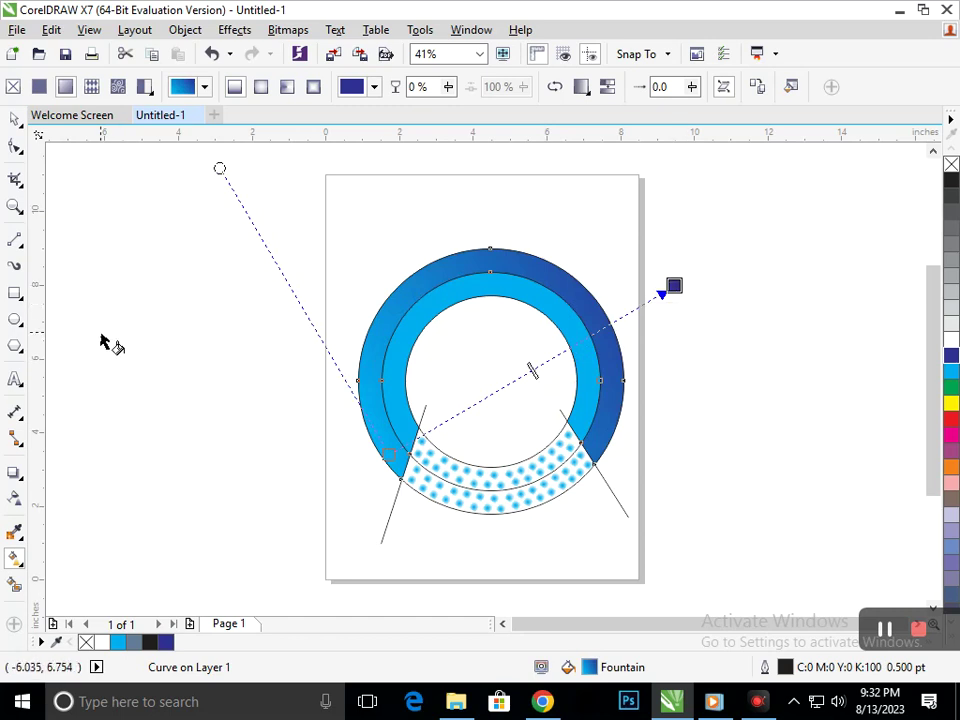
{"action": "left_click_drag", "start_coordinate": [386, 458], "coordinate": [459, 435]}
{"action": "left_click_drag", "start_coordinate": [673, 287], "coordinate": [609, 323]}
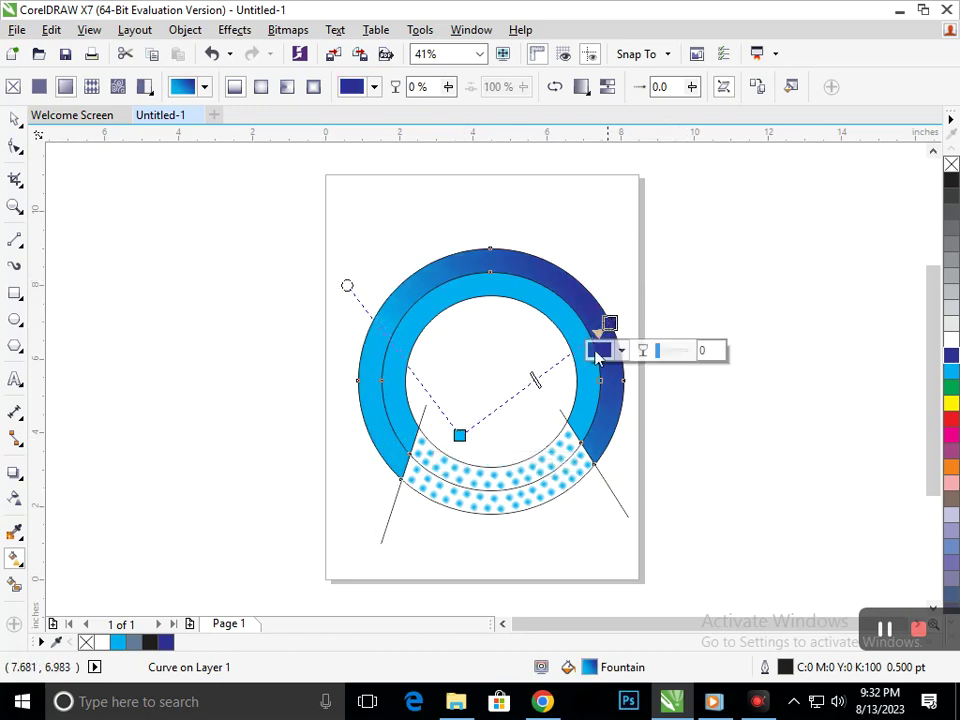
{"action": "left_click", "coordinate": [15, 118]}
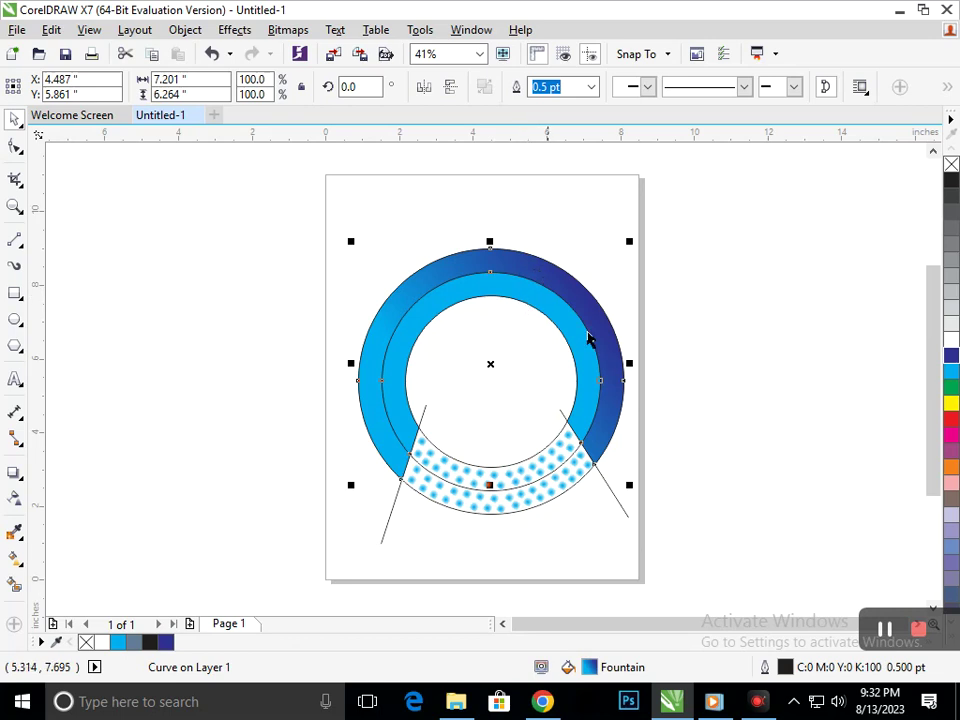
Copy only the fill property from the outer band to the inner band
{"action": "key", "text": "Escape"}
{"action": "mouse_move", "coordinate": [545, 310]}
{"action": "left_mouse_down"}
{"action": "mouse_move", "coordinate": [521, 360]}
{"action": "mouse_move", "coordinate": [545, 310]}
{"action": "left_mouse_up"}
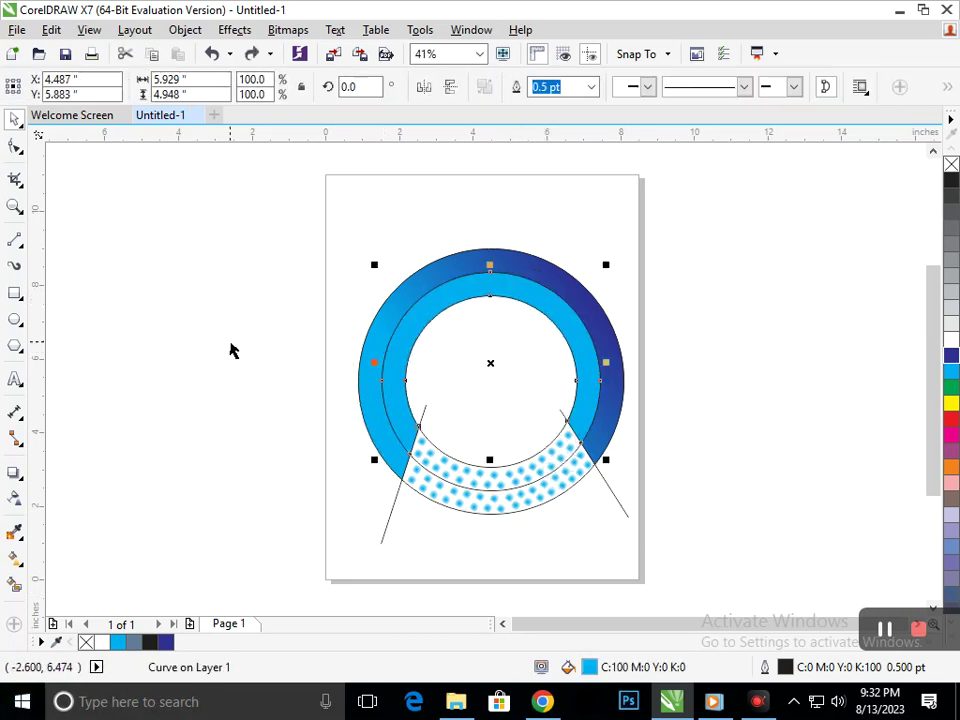
{"action": "left_click", "coordinate": [51, 29]}
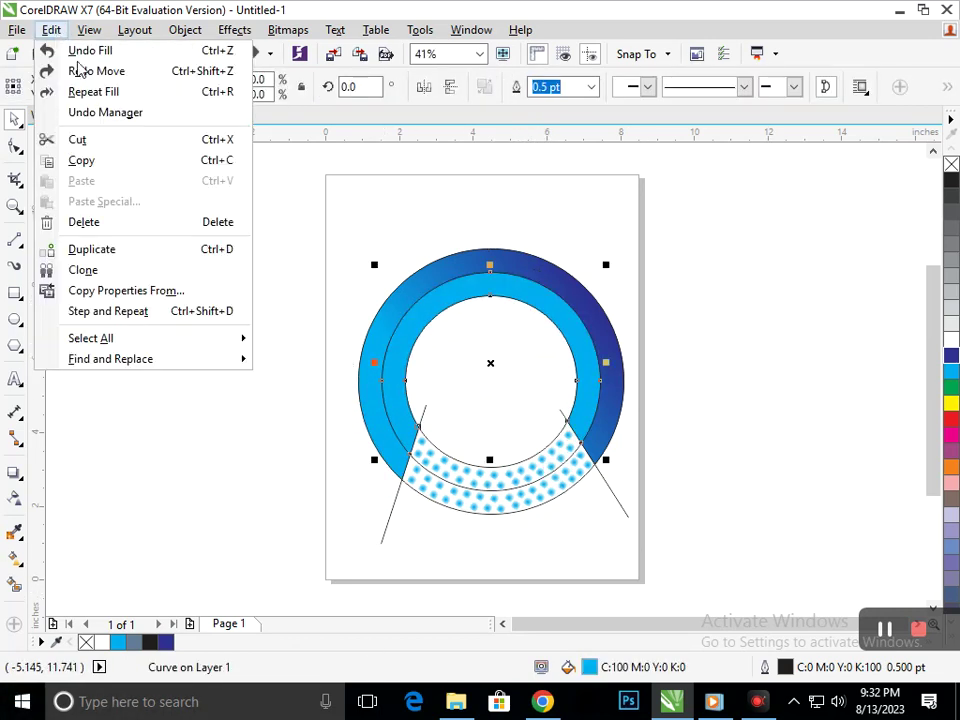
{"action": "left_click", "coordinate": [105, 290]}
{"action": "left_click", "coordinate": [330, 331]}
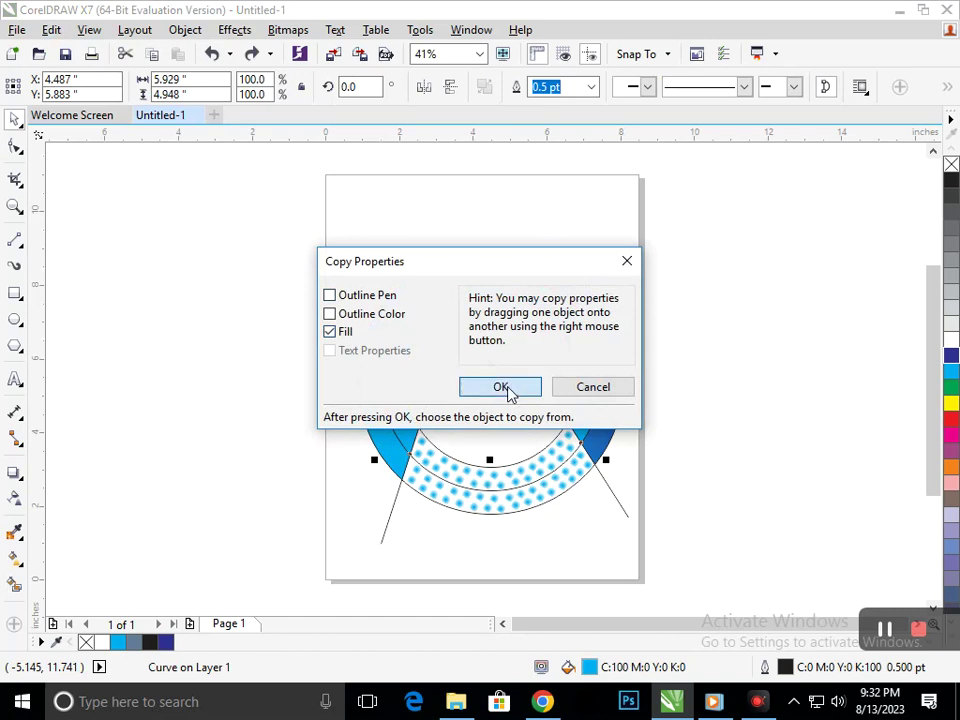
{"action": "left_click", "coordinate": [500, 387]}
{"action": "left_click", "coordinate": [605, 343]}
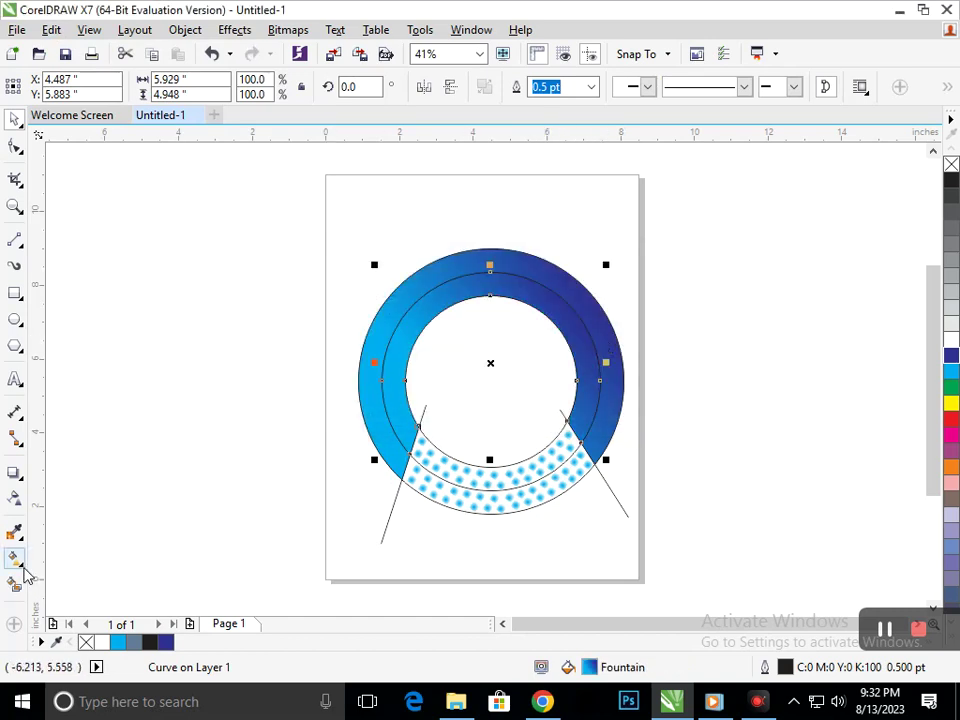
Reverse the inner band's gradient and shift its blue start slightly toward the lower left
{"action": "left_click", "coordinate": [16, 559]}
{"action": "left_click", "coordinate": [554, 87]}
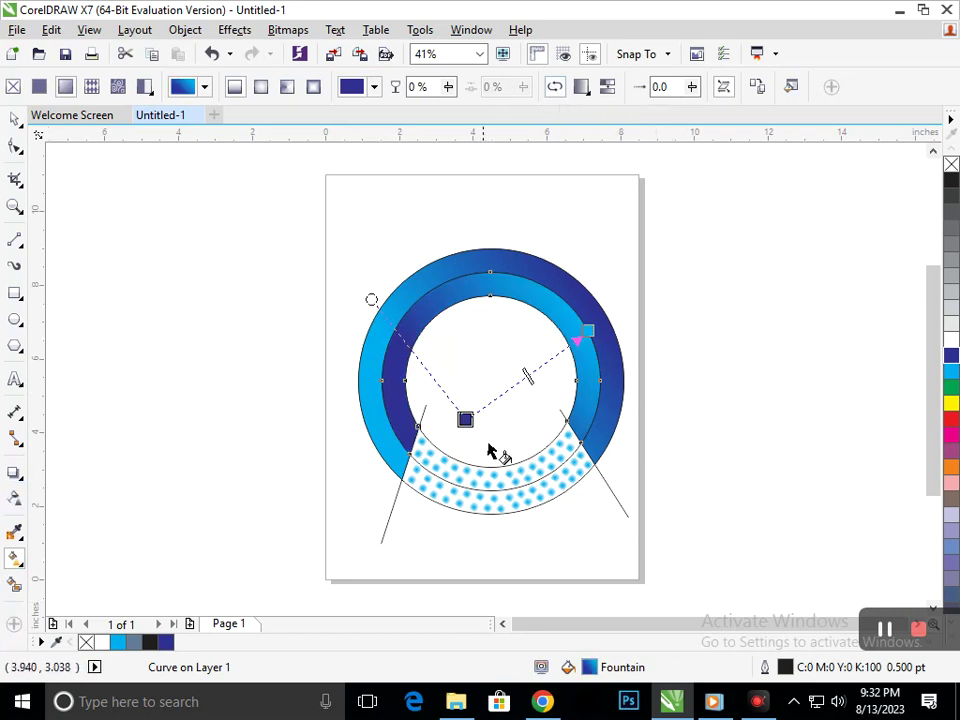
{"action": "left_click_drag", "start_coordinate": [467, 420], "coordinate": [449, 439]}
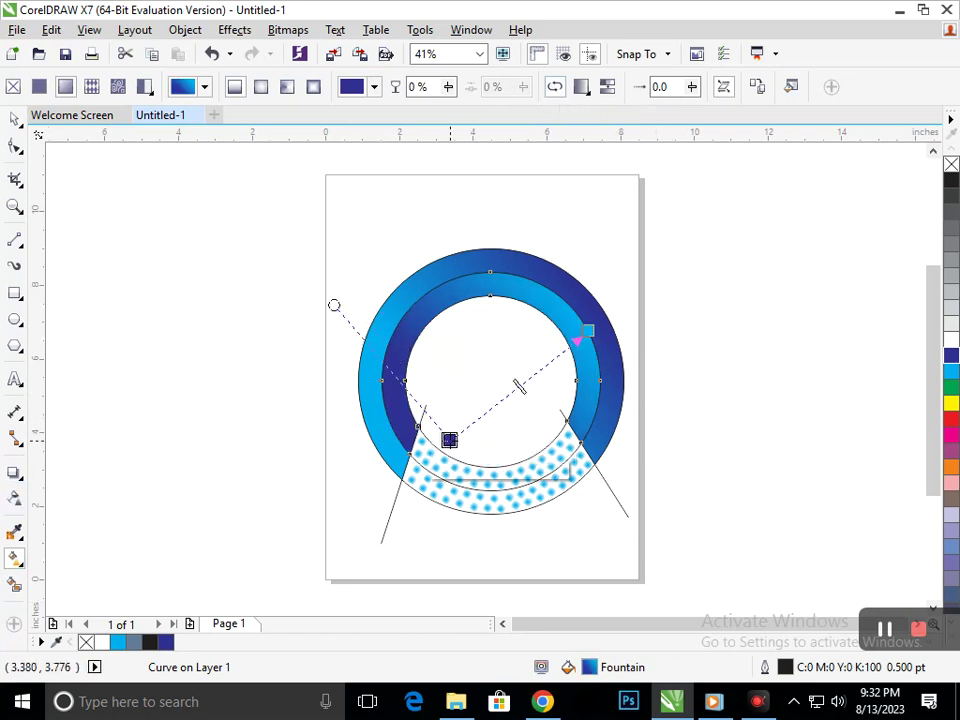
{"action": "left_click", "coordinate": [15, 119]}
{"action": "left_click", "coordinate": [431, 548]}
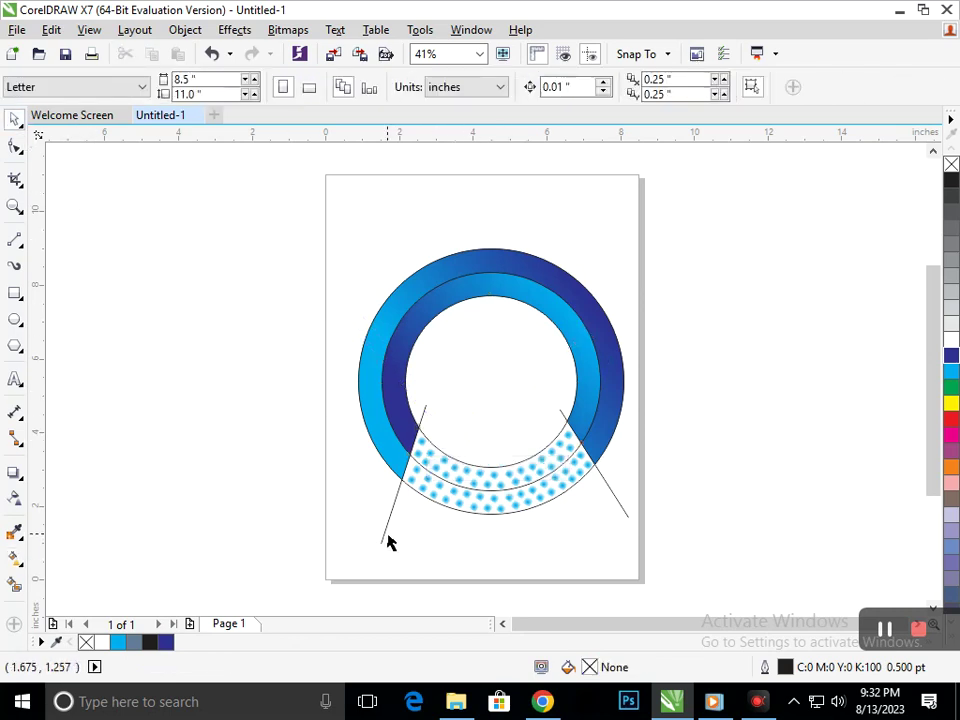
Delete the two slanted guide lines crossing the bands on the left and right
{"action": "left_click", "coordinate": [384, 533]}
{"action": "left_click", "coordinate": [617, 506]}
{"action": "left_click", "coordinate": [614, 495]}
{"action": "left_click", "coordinate": [594, 493]}
Select all the ring and square objects and set their outline width to None
{"action": "left_click_drag", "start_coordinate": [707, 561], "coordinate": [321, 220]}
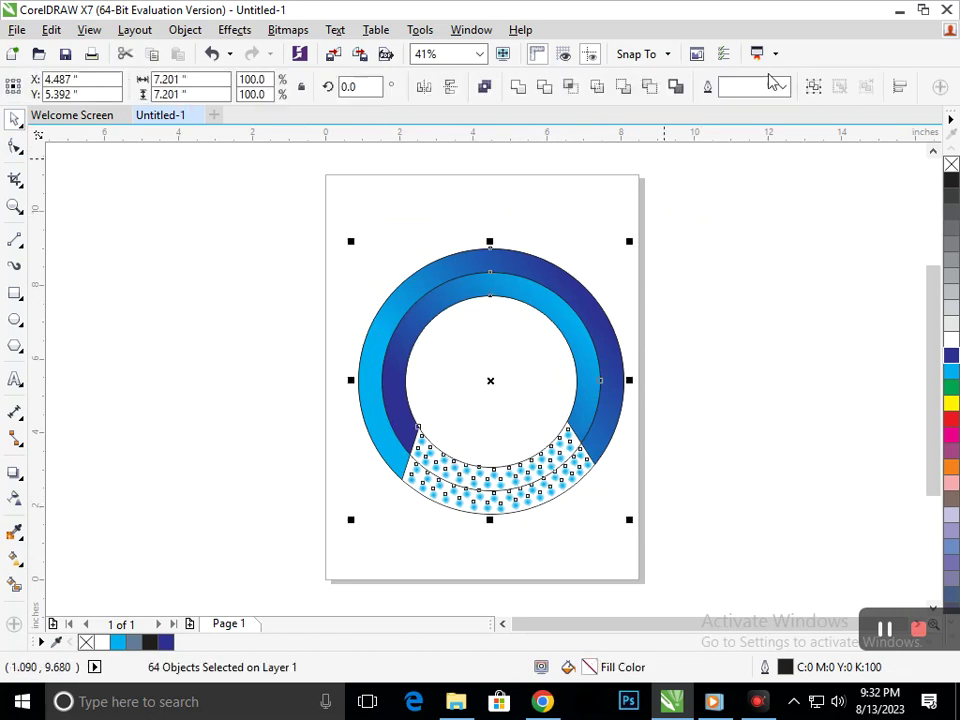
{"action": "left_click", "coordinate": [782, 87]}
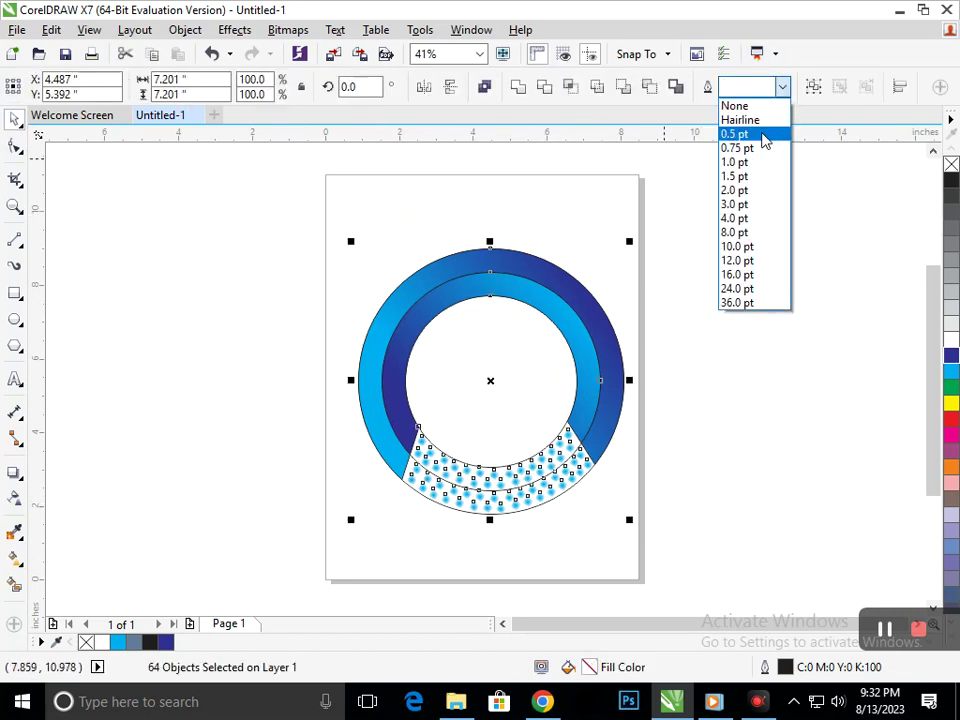
{"action": "left_click", "coordinate": [758, 121]}
{"action": "left_click", "coordinate": [782, 88]}
{"action": "left_click", "coordinate": [783, 100]}
{"action": "left_click", "coordinate": [738, 344]}
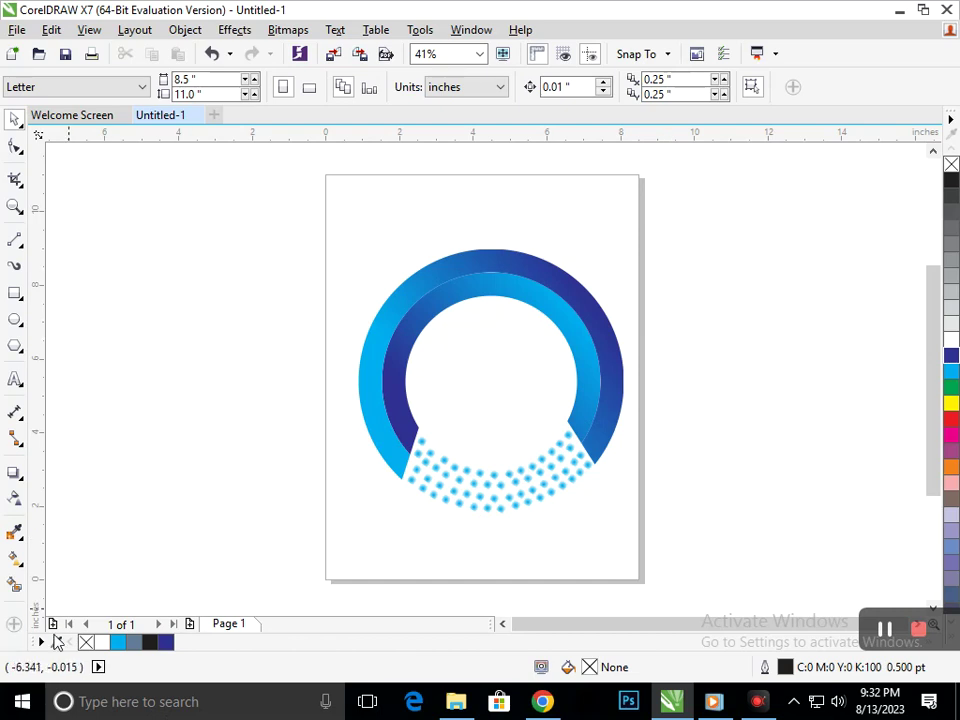
Add 24 pt Arial artistic text reading "Logo" and "Design" on two lines, left of the page
{"action": "left_click", "coordinate": [15, 380]}
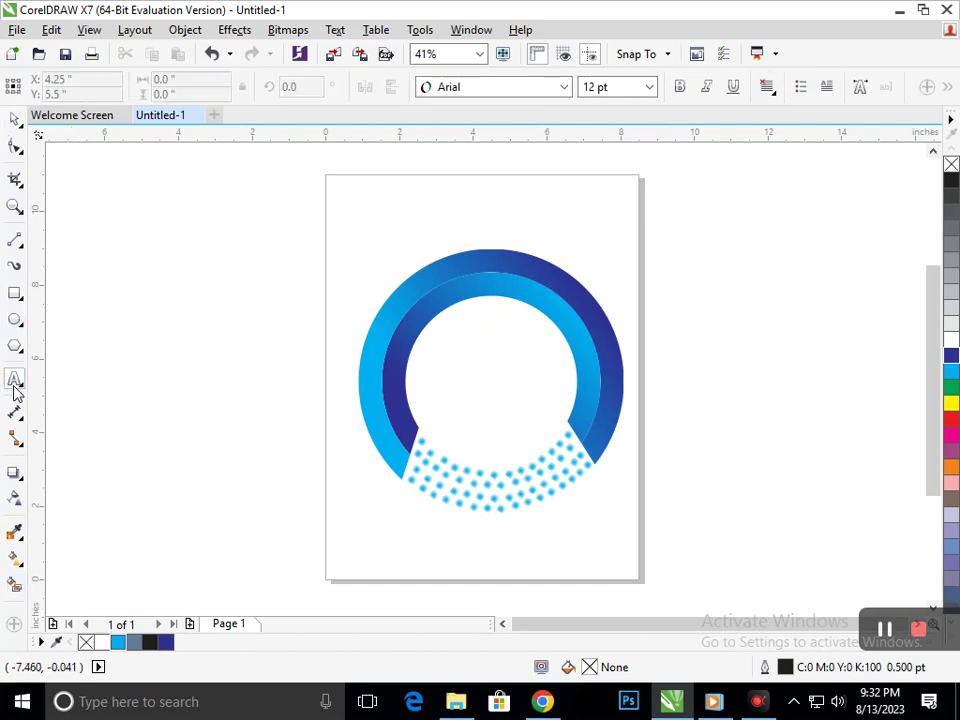
{"action": "left_click", "coordinate": [162, 212]}
{"action": "type", "text": "Logo"}
{"action": "key", "text": "Return"}
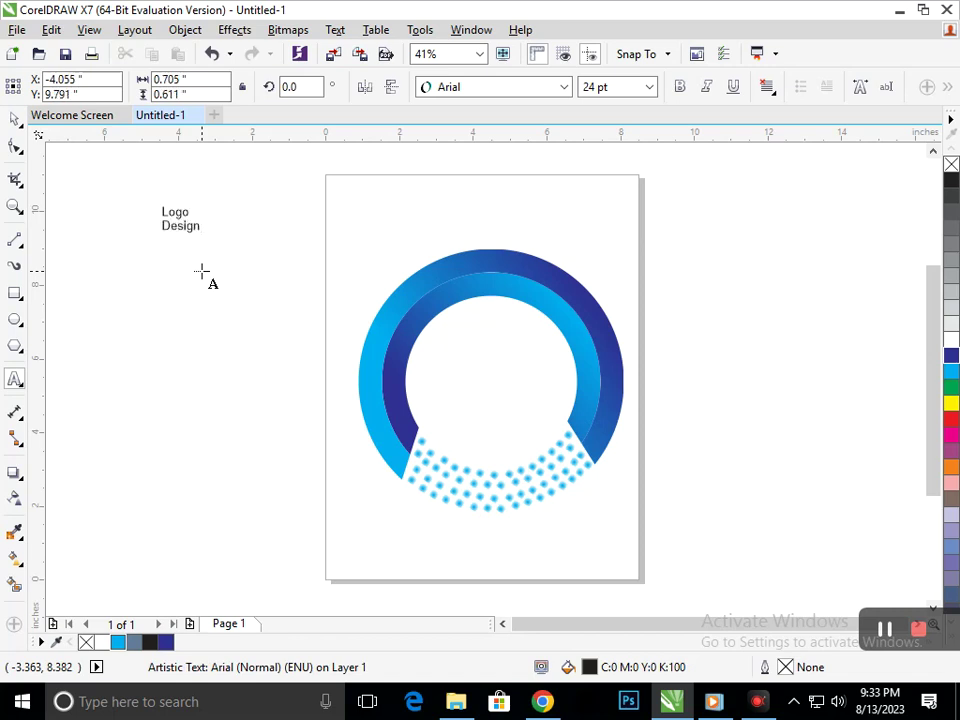
{"action": "type", "text": "Design"}
{"action": "key", "text": "Escape"}
{"action": "left_click", "coordinate": [14, 120]}
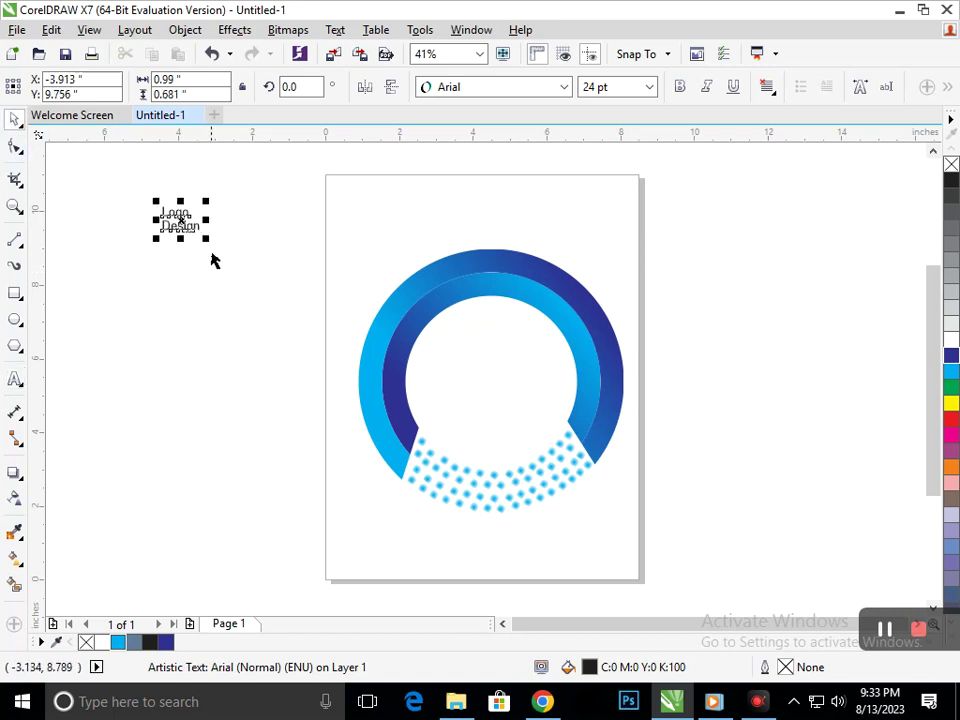
Enlarge the text to about 85 pt inside the ring and indent the "Logo" line to centre it above "Design"
{"action": "left_click_drag", "start_coordinate": [206, 242], "coordinate": [527, 420]}
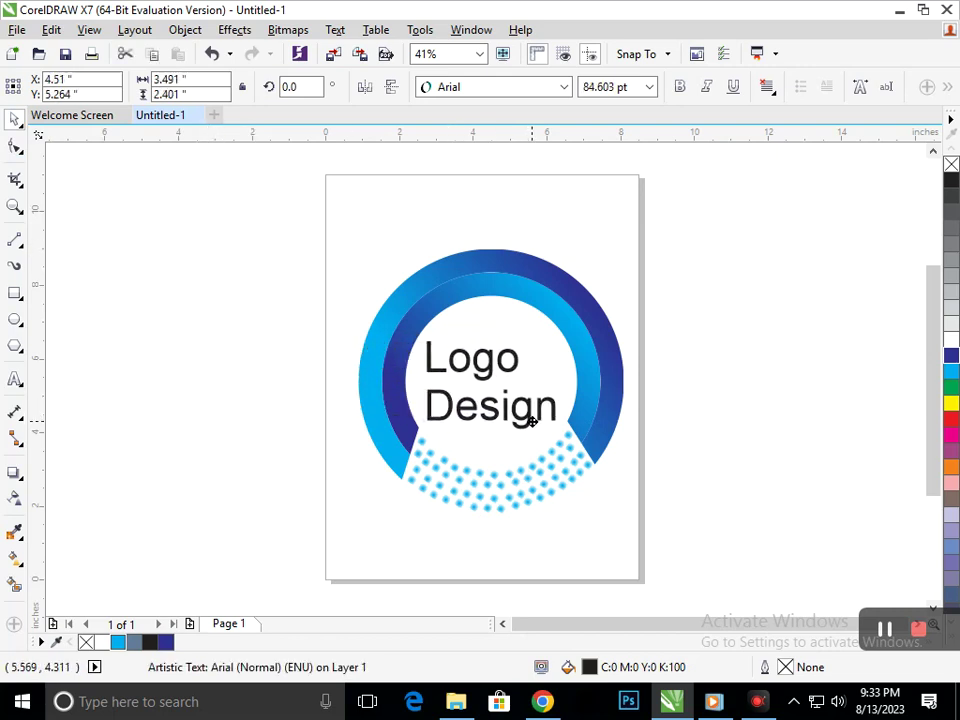
{"action": "double_click", "coordinate": [428, 370]}
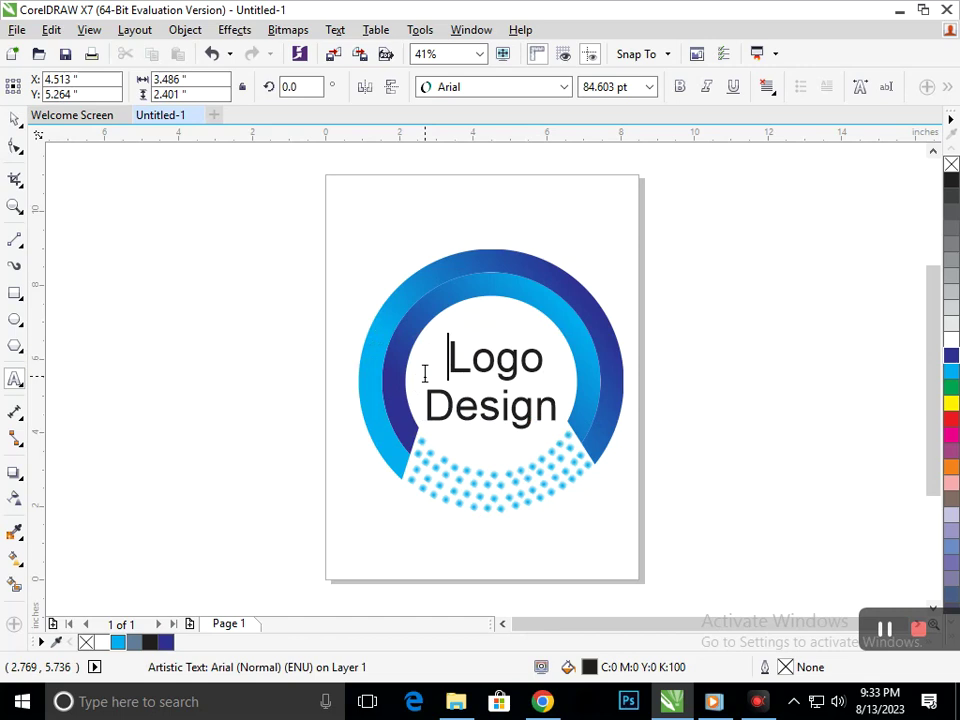
{"action": "left_click", "coordinate": [16, 122]}
{"action": "left_click", "coordinate": [133, 334]}
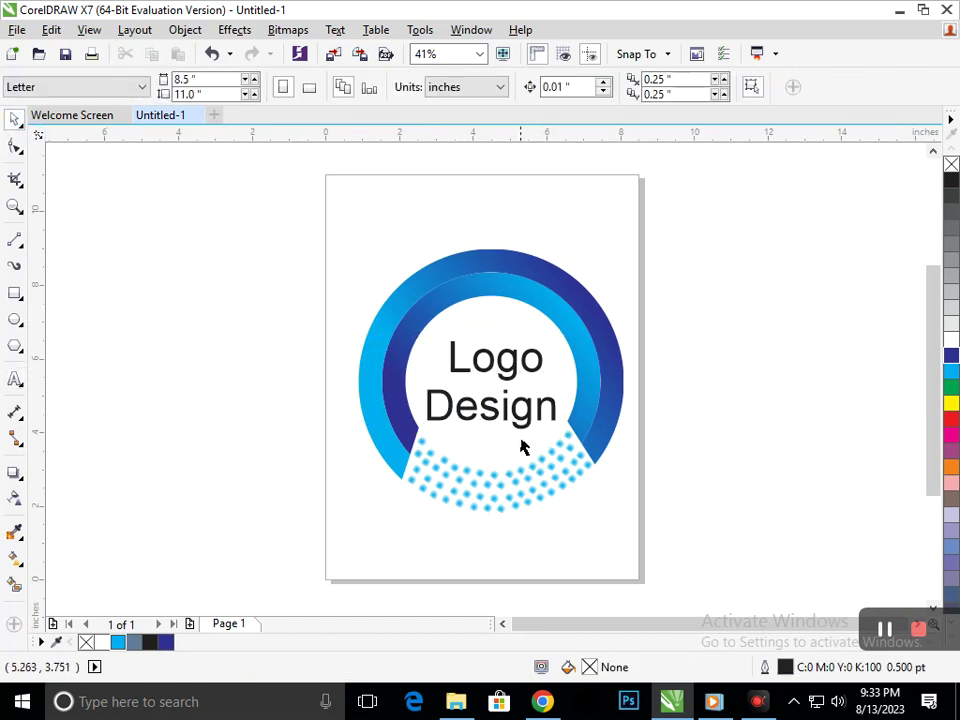
Colour the word "Design" blue, with a matching outline
{"action": "left_click", "coordinate": [484, 378]}
{"action": "double_click", "coordinate": [556, 416]}
{"action": "left_click_drag", "start_coordinate": [556, 416], "coordinate": [422, 410]}
{"action": "left_click", "coordinate": [953, 357]}
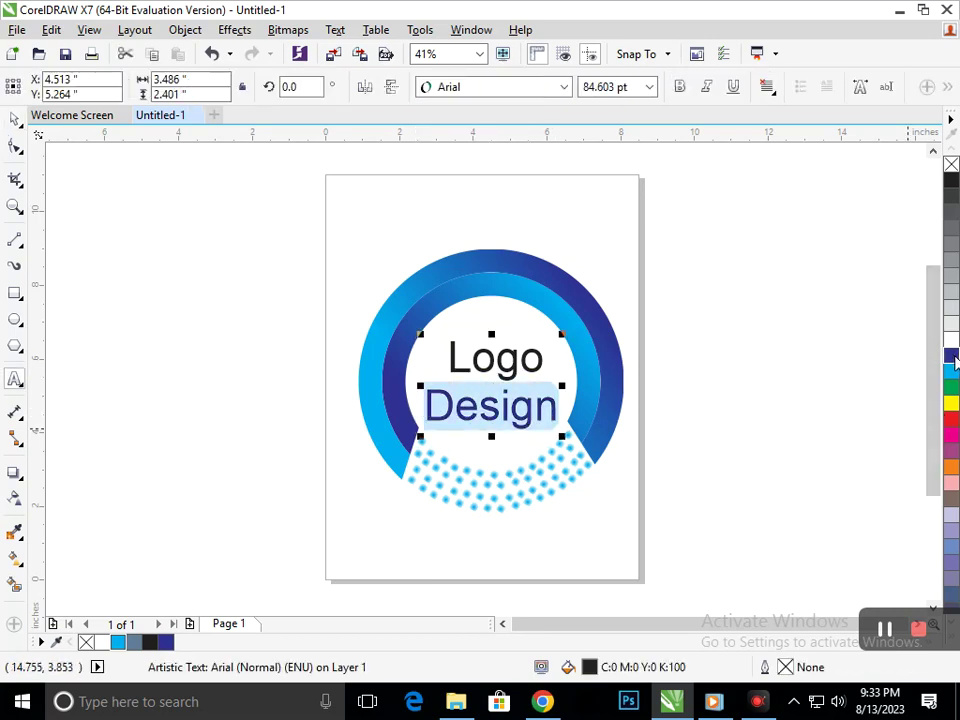
{"action": "left_click", "coordinate": [15, 118]}
{"action": "left_click", "coordinate": [420, 405]}
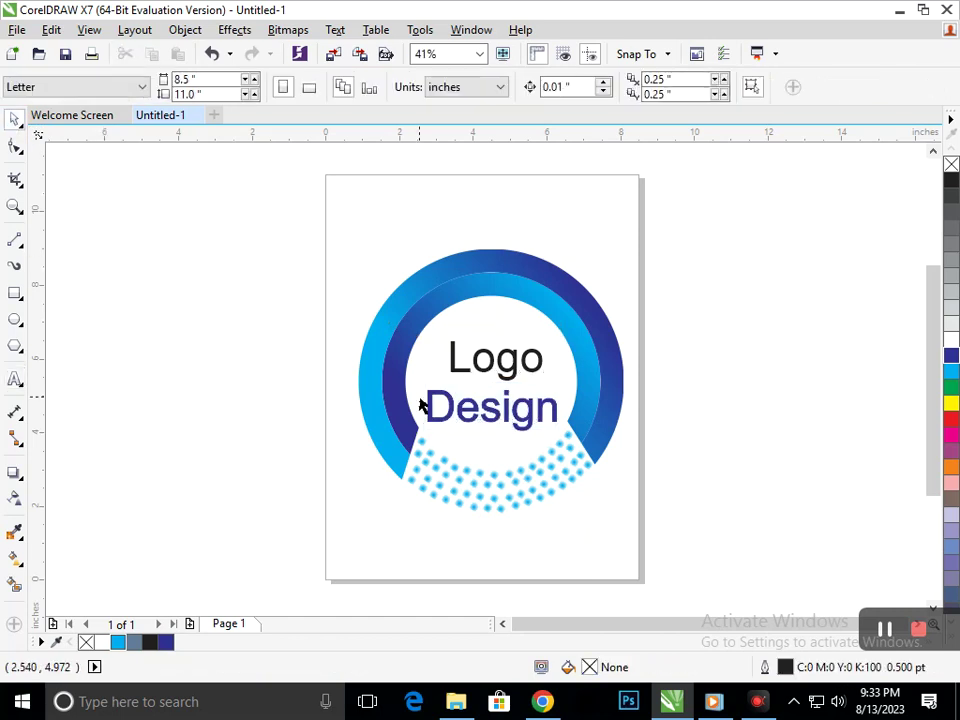
Colour the word "Logo" cyan, with a matching cyan outline
{"action": "left_click", "coordinate": [510, 372]}
{"action": "double_click", "coordinate": [542, 360]}
{"action": "left_click_drag", "start_coordinate": [542, 360], "coordinate": [424, 360]}
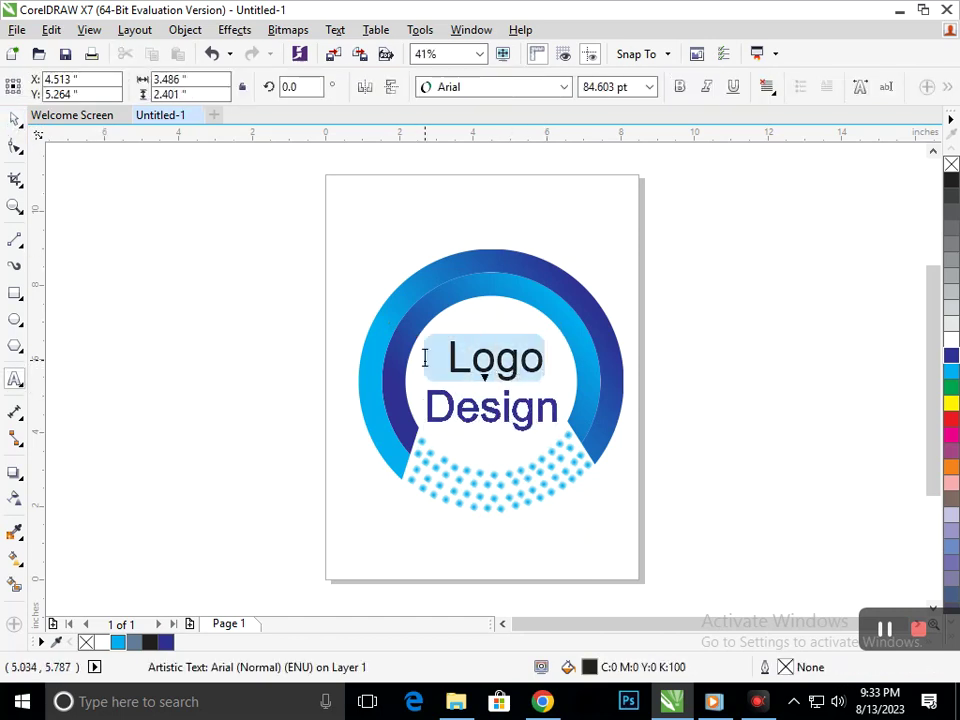
{"action": "left_click", "coordinate": [951, 372]}
{"action": "right_click", "coordinate": [951, 372]}
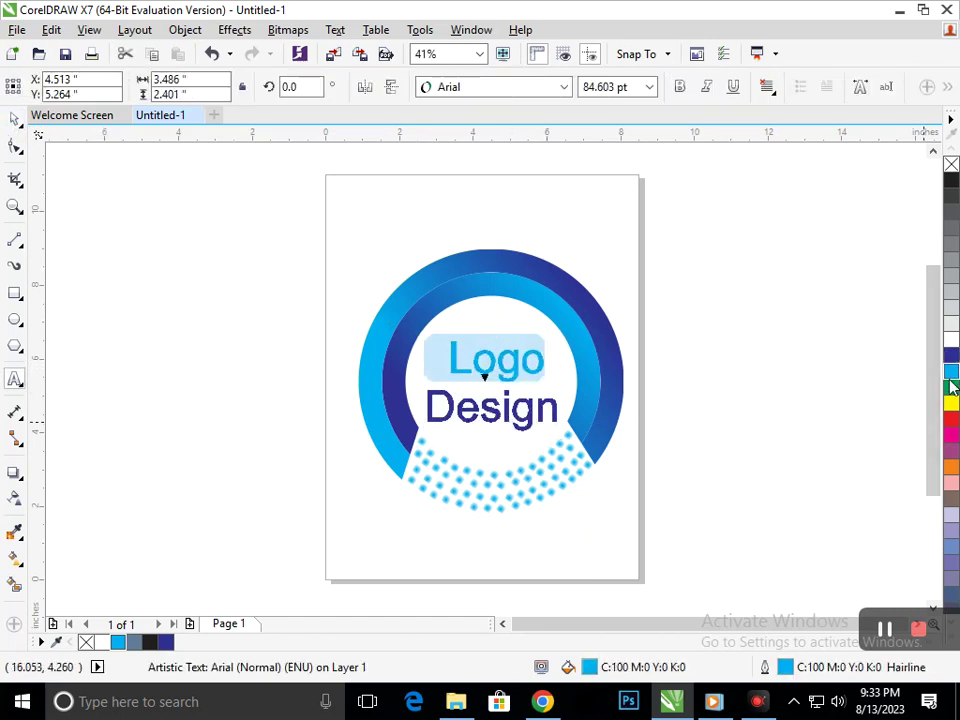
{"action": "left_click", "coordinate": [15, 118]}
{"action": "left_click", "coordinate": [109, 229]}
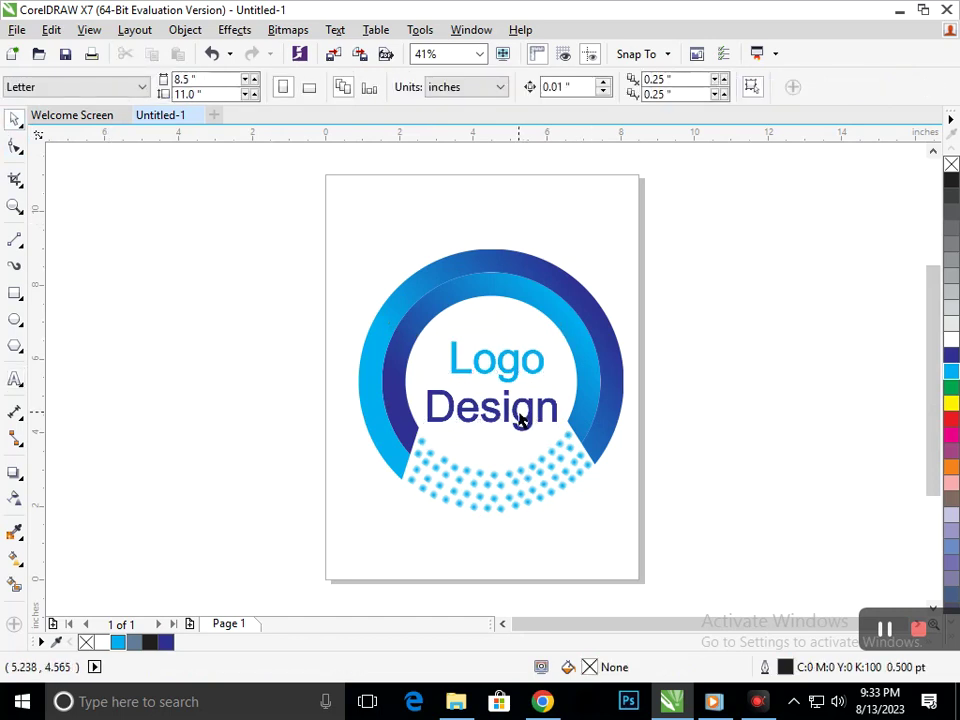
Make the logo text bold, scale it down to about 75 pt and centre it inside the ring
{"action": "left_click", "coordinate": [518, 418]}
{"action": "left_click", "coordinate": [681, 88]}
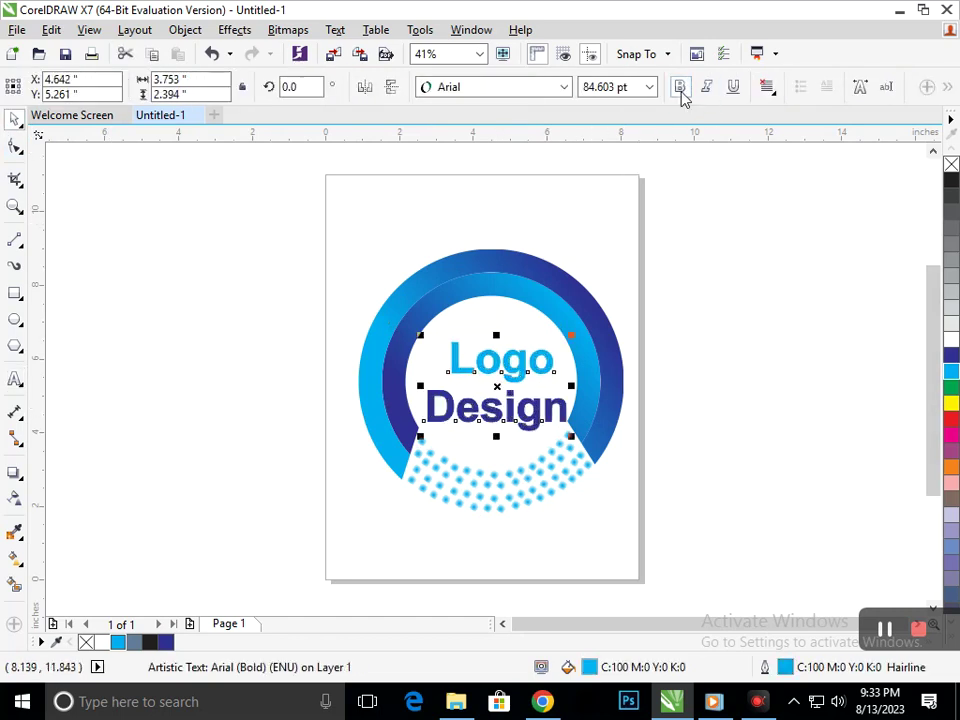
{"action": "left_click", "coordinate": [630, 412]}
{"action": "left_click", "coordinate": [524, 420]}
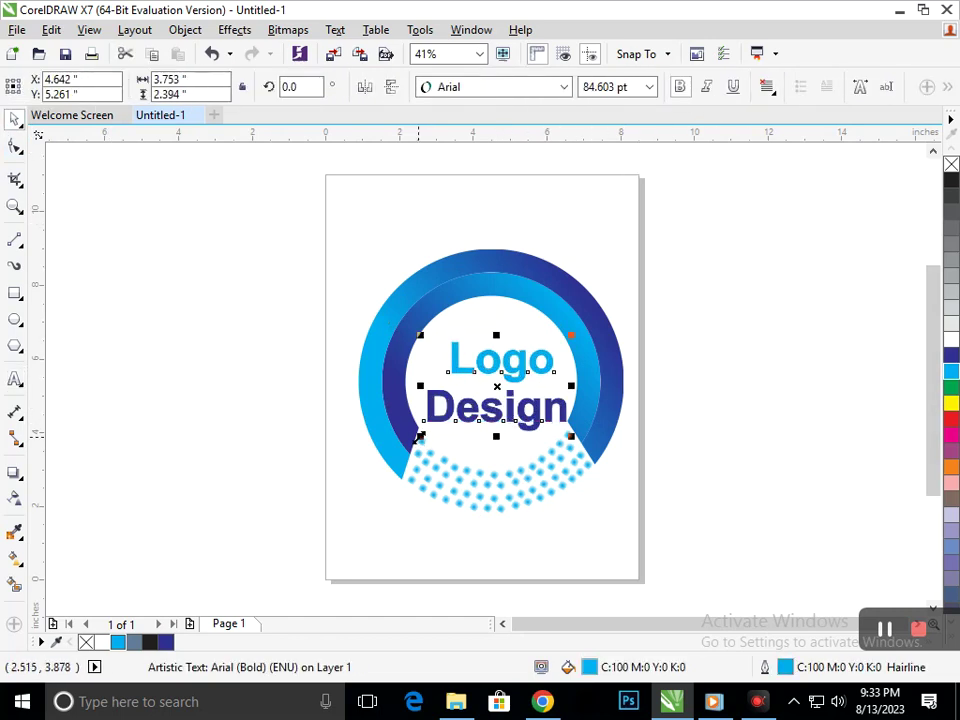
{"action": "left_click_drag", "start_coordinate": [423, 437], "coordinate": [426, 436]}
{"action": "mouse_move", "coordinate": [499, 407]}
{"action": "left_mouse_down"}
{"action": "mouse_move", "coordinate": [491, 398]}
{"action": "mouse_move", "coordinate": [494, 407]}
{"action": "left_mouse_up"}
{"action": "left_click", "coordinate": [731, 483]}
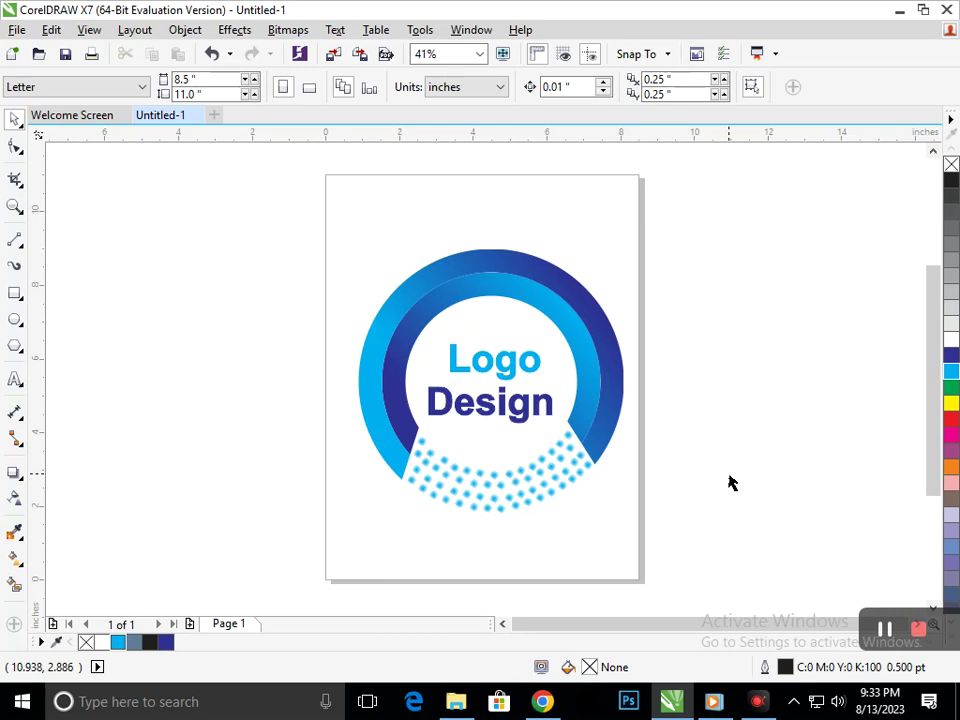
Recolour the word "Design" orange, with a matching orange outline
{"action": "double_click", "coordinate": [552, 405]}
{"action": "double_click", "coordinate": [456, 410]}
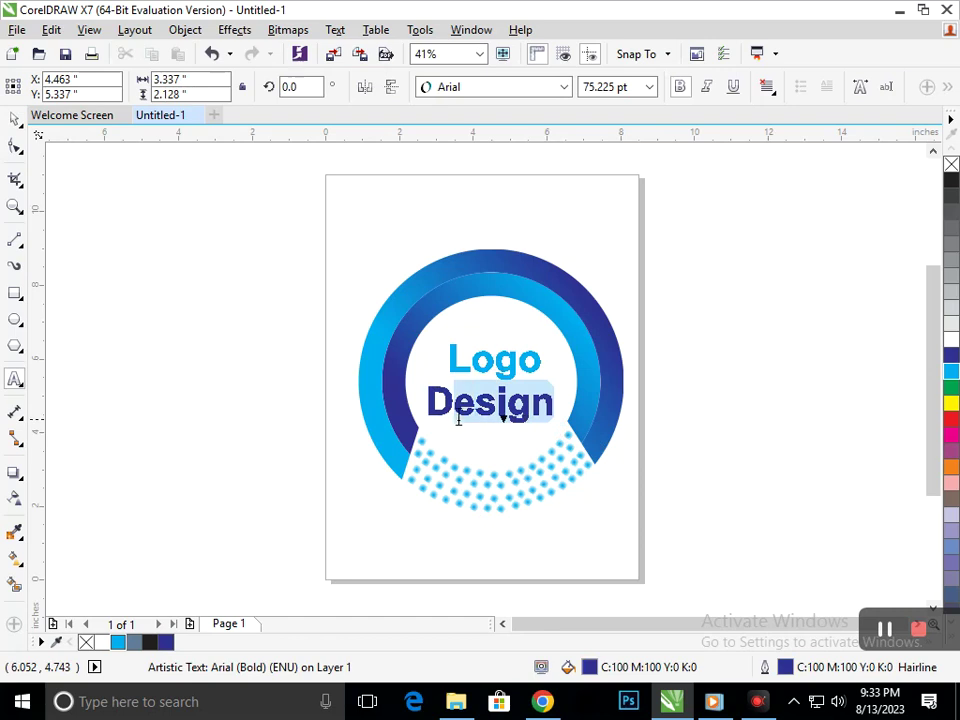
{"action": "left_click", "coordinate": [952, 468]}
{"action": "left_click", "coordinate": [15, 118]}
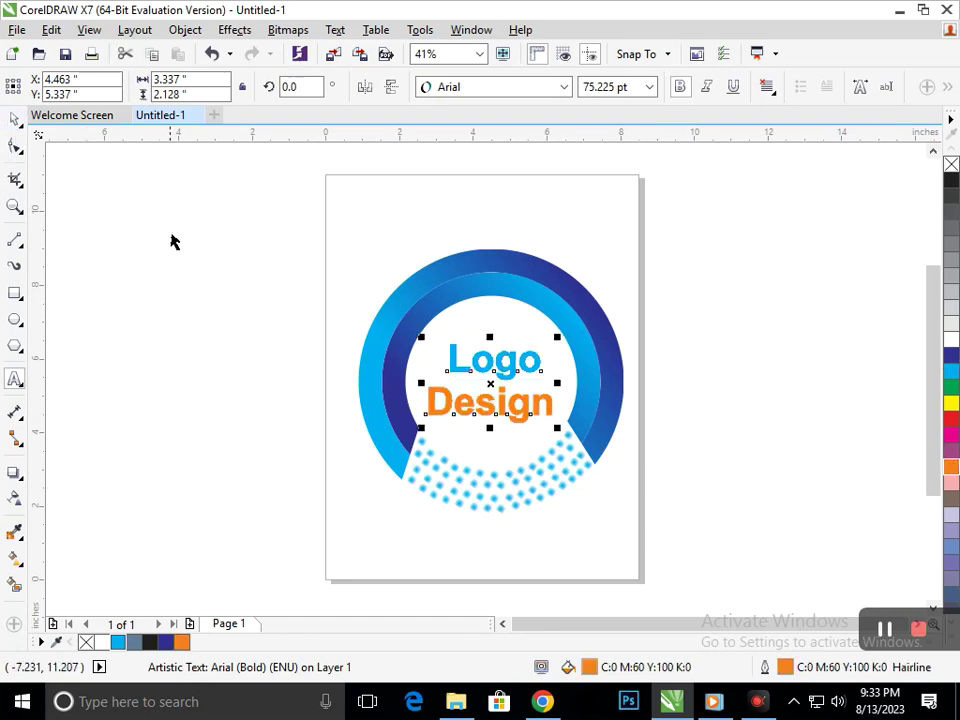
{"action": "left_click", "coordinate": [165, 329]}
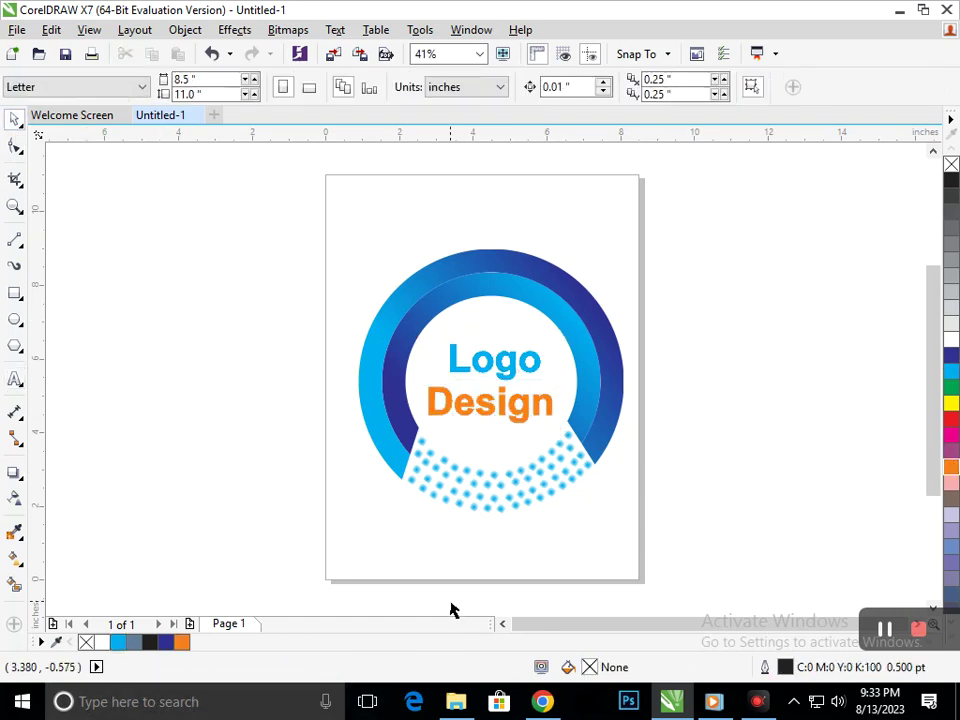
Recolour the word "Design" purple (C20 M80 Y0 K20), with a matching outline
{"action": "double_click", "coordinate": [552, 413]}
{"action": "left_click_drag", "start_coordinate": [553, 403], "coordinate": [427, 403]}
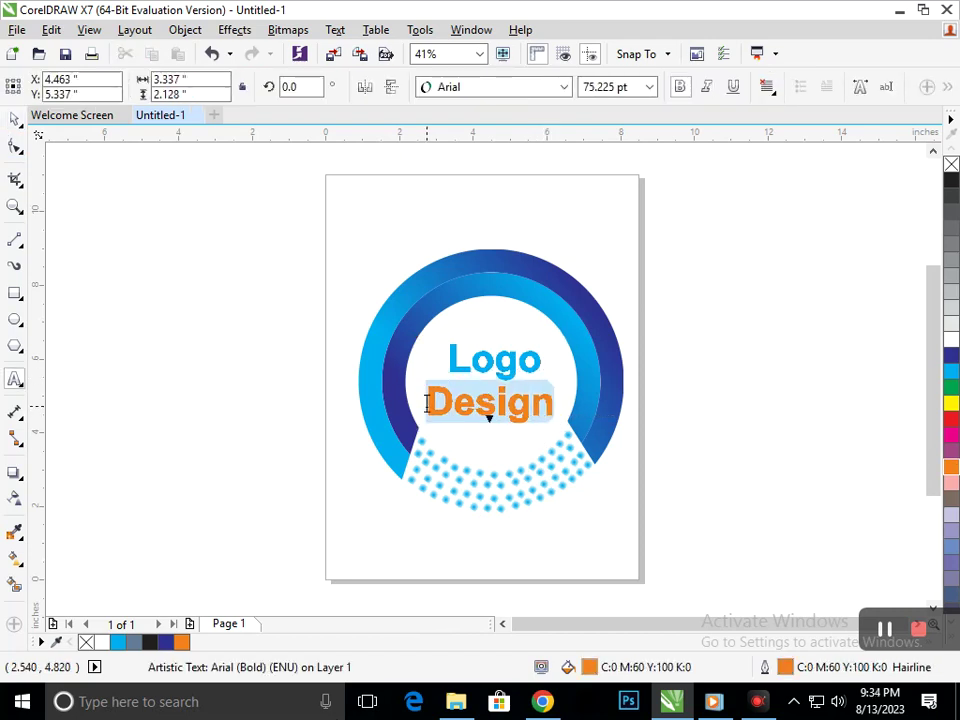
{"action": "left_click", "coordinate": [953, 449]}
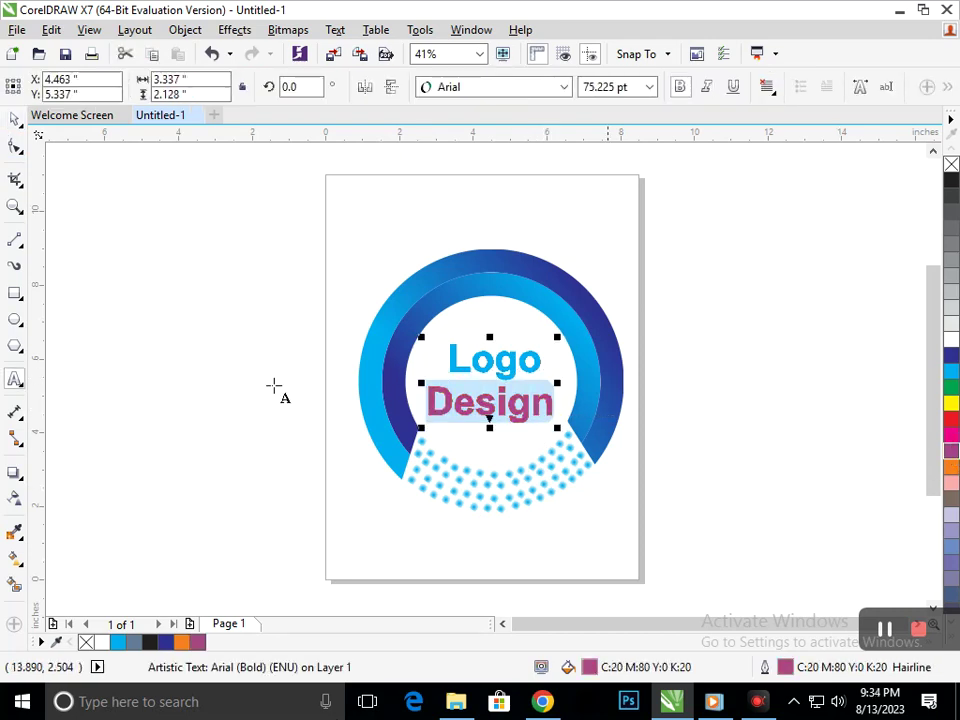
{"action": "left_click", "coordinate": [15, 119]}
{"action": "left_click", "coordinate": [199, 317]}
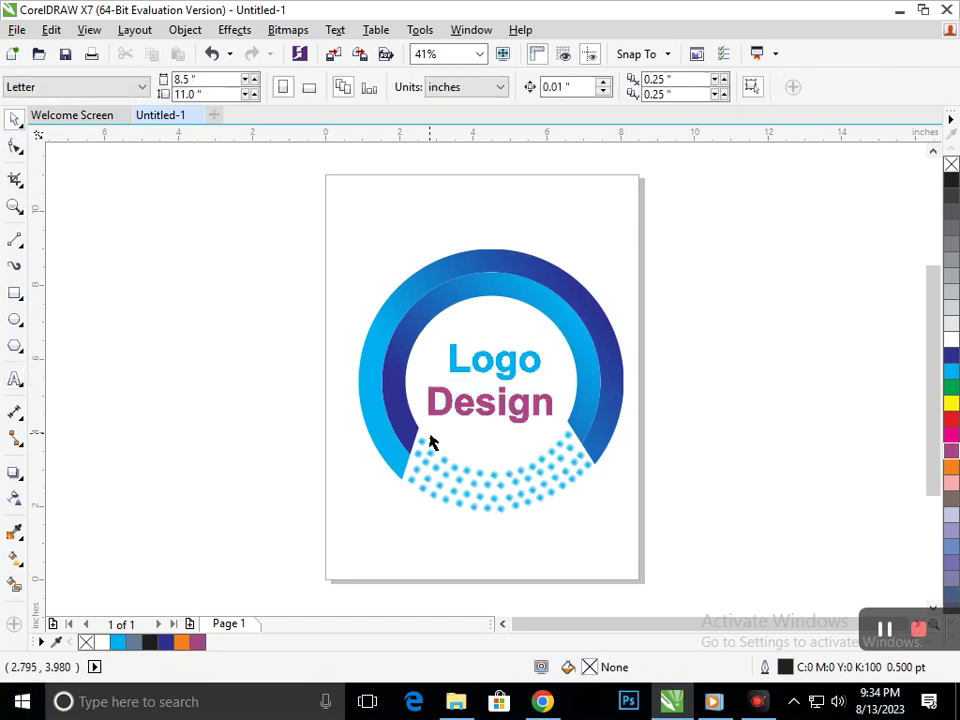
Move the logo text up slightly and give it an 8 pt black outline placed behind the fill and scaled with the object
{"action": "left_click_drag", "start_coordinate": [516, 418], "coordinate": [514, 405]}
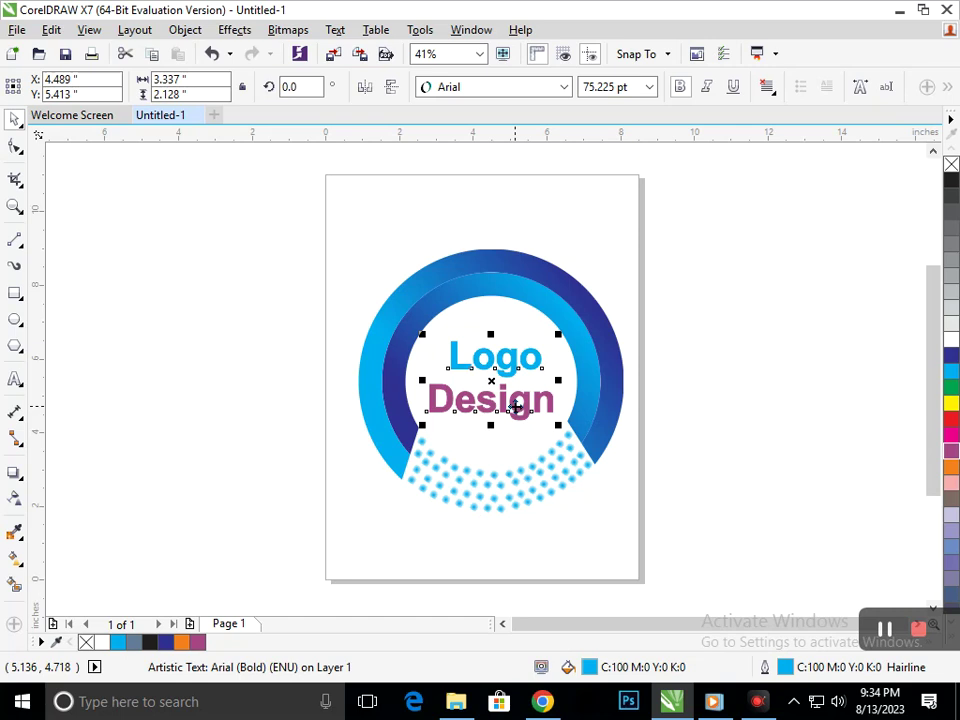
{"action": "key", "text": "F12"}
{"action": "left_click", "coordinate": [359, 227]}
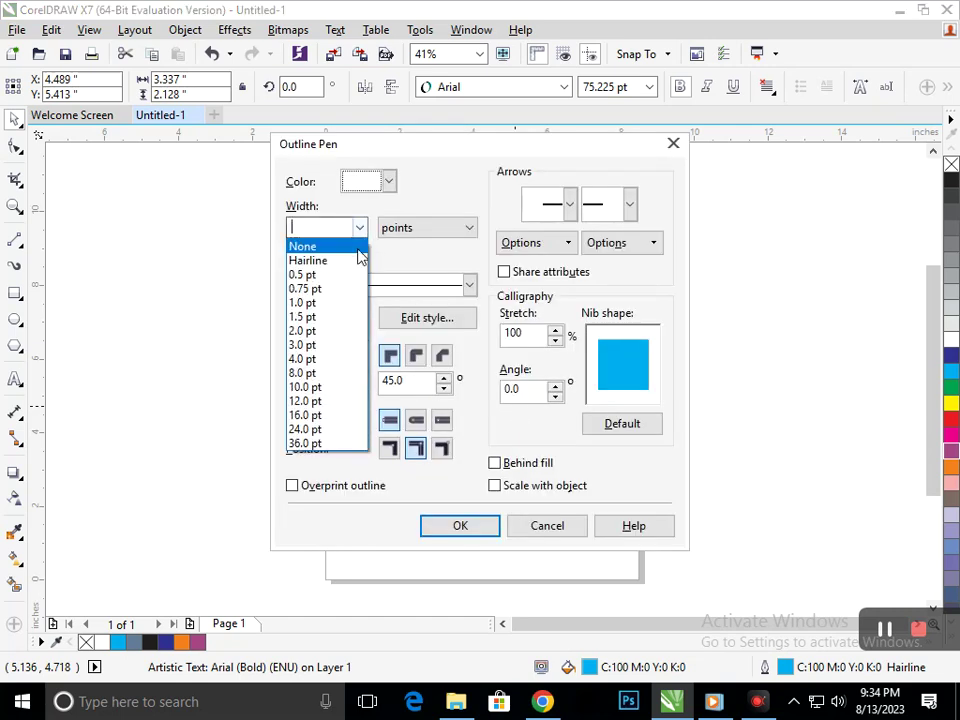
{"action": "left_click", "coordinate": [313, 376]}
{"action": "left_click", "coordinate": [494, 463]}
{"action": "left_click", "coordinate": [494, 485]}
{"action": "left_click", "coordinate": [488, 526]}
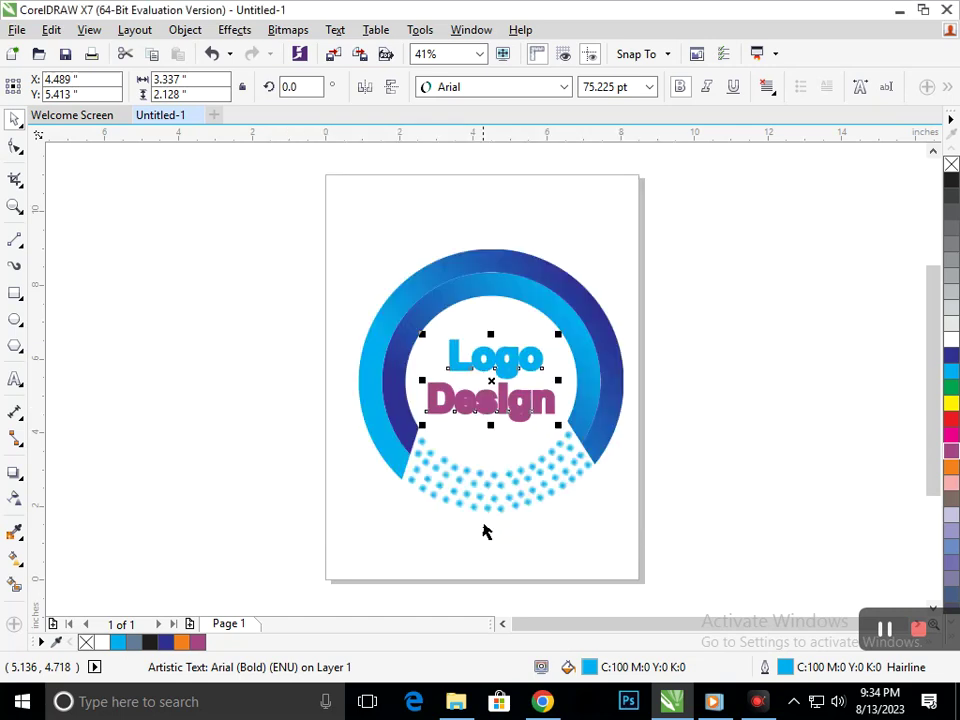
{"action": "right_click", "coordinate": [953, 182]}
{"action": "left_click", "coordinate": [716, 402]}
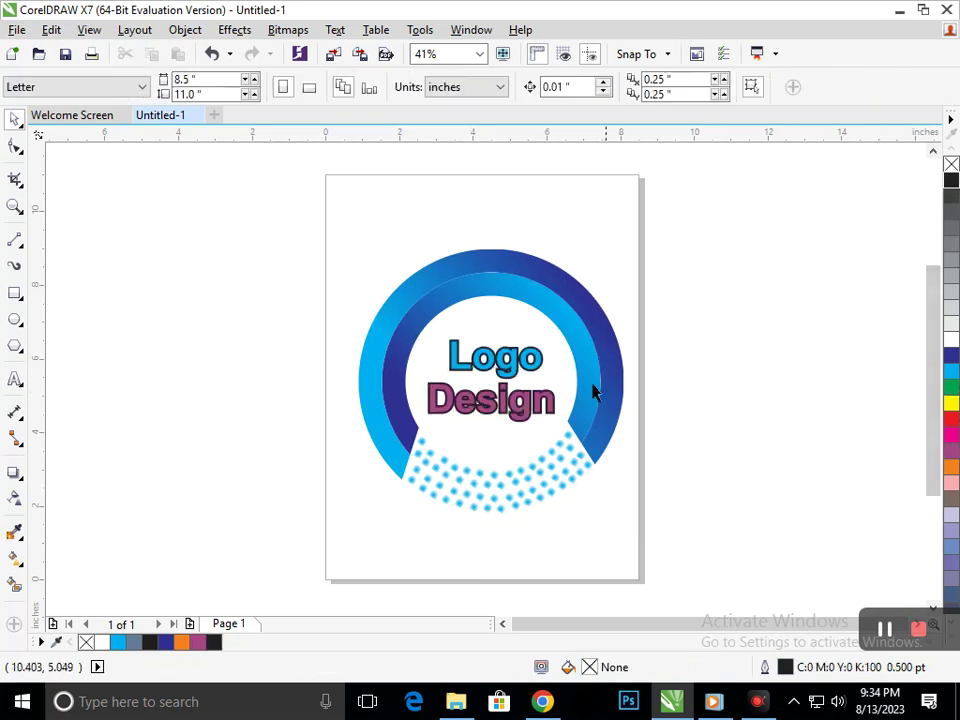
Fill both words of the logo text with white
{"action": "left_click", "coordinate": [525, 411]}
{"action": "left_click", "coordinate": [951, 340]}
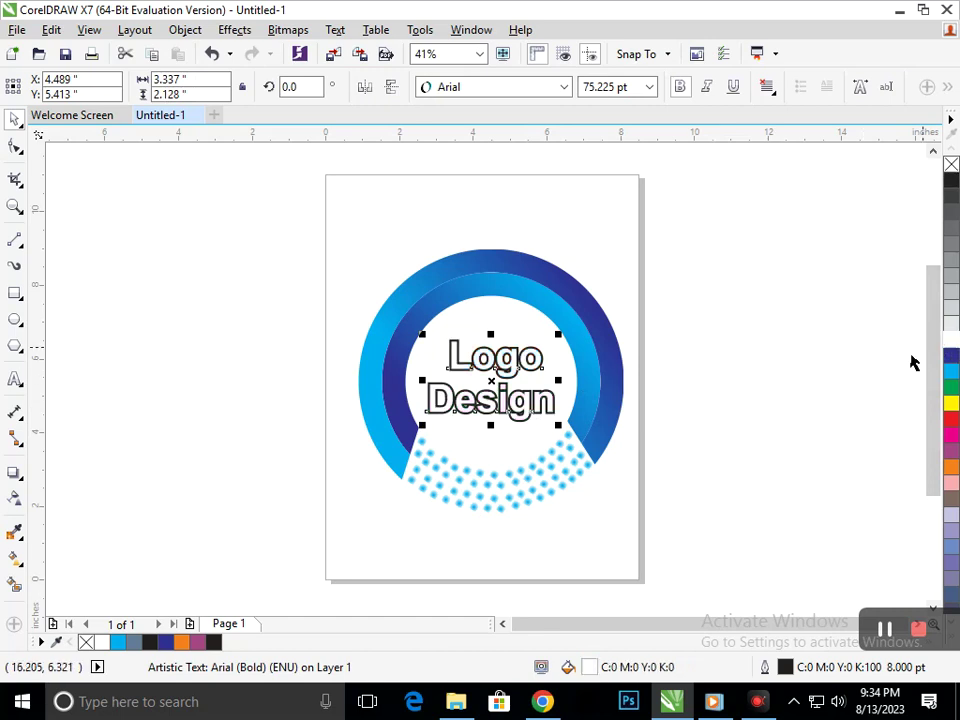
{"action": "left_click", "coordinate": [739, 407]}
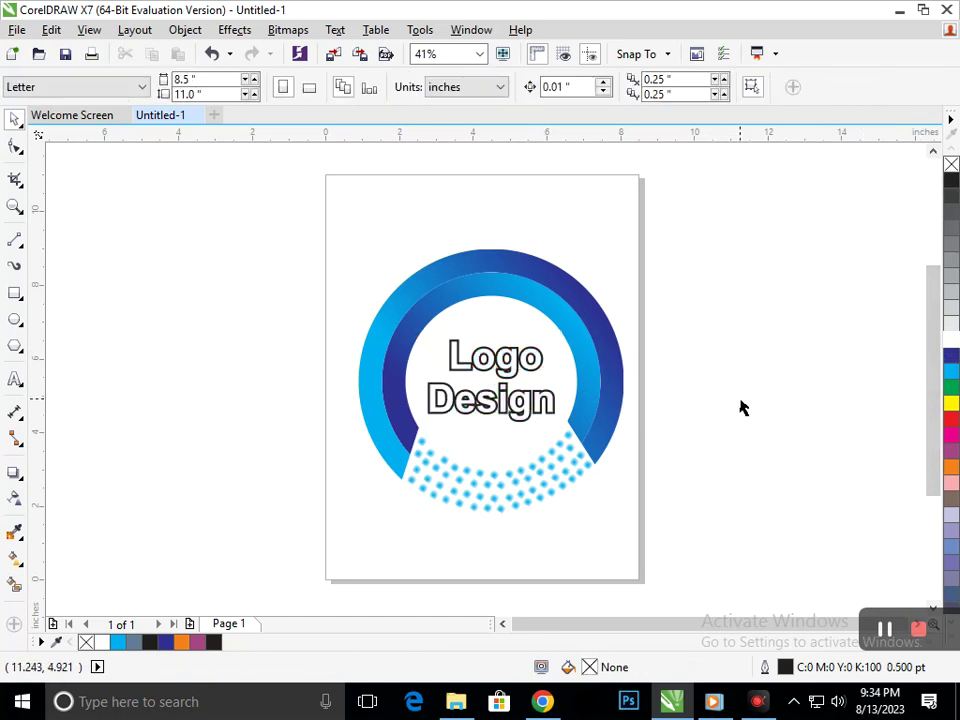
Set the outline width of the logo text to 12 pt
{"action": "left_click", "coordinate": [499, 408]}
{"action": "key", "text": "F12"}
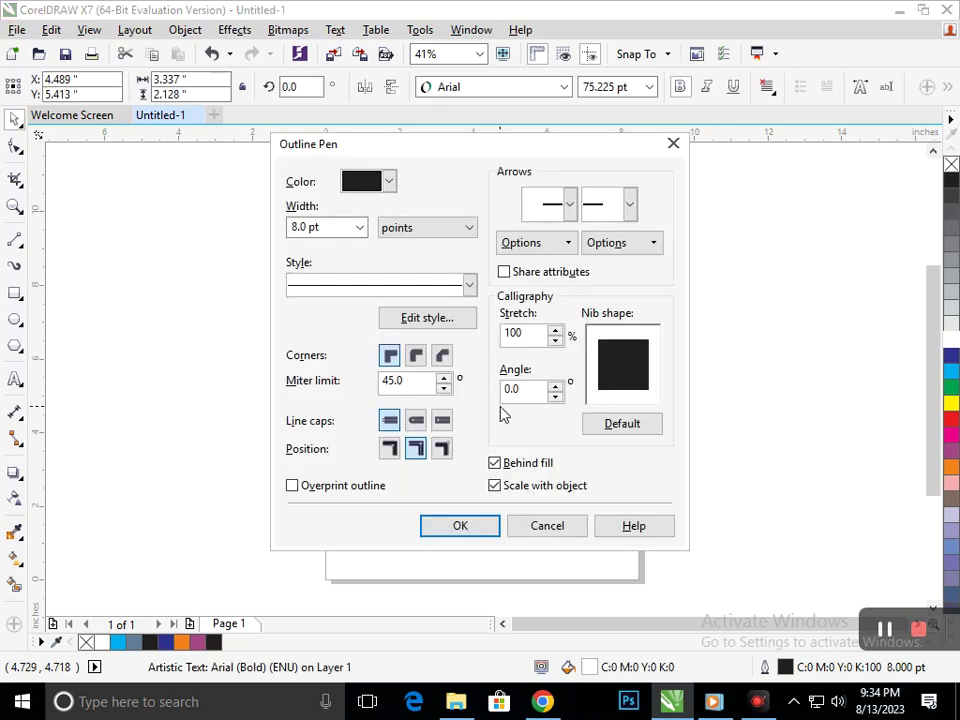
{"action": "left_click", "coordinate": [361, 227]}
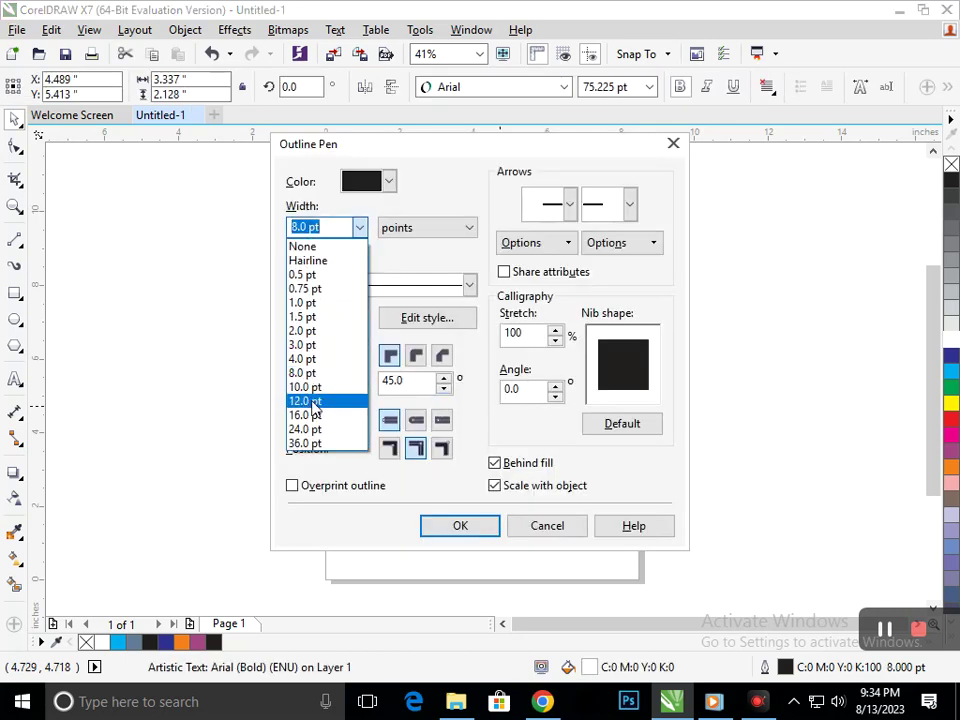
{"action": "left_click", "coordinate": [306, 398]}
{"action": "left_click", "coordinate": [460, 525]}
{"action": "left_click", "coordinate": [703, 534]}
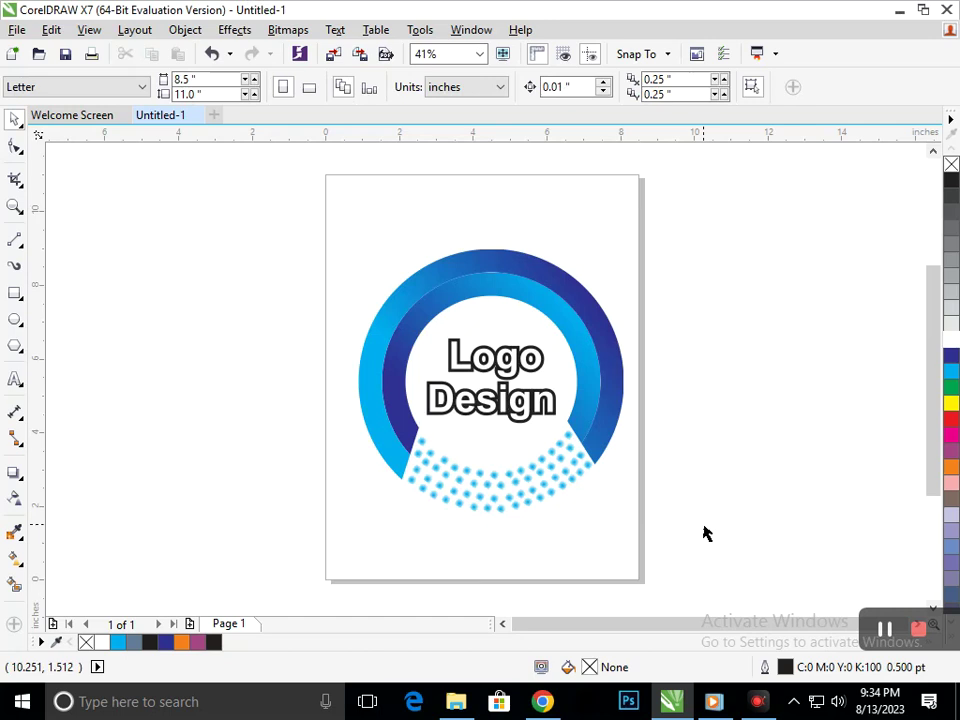
Fill both words of the logo text with cyan
{"action": "left_click", "coordinate": [531, 410]}
{"action": "left_click", "coordinate": [951, 371]}
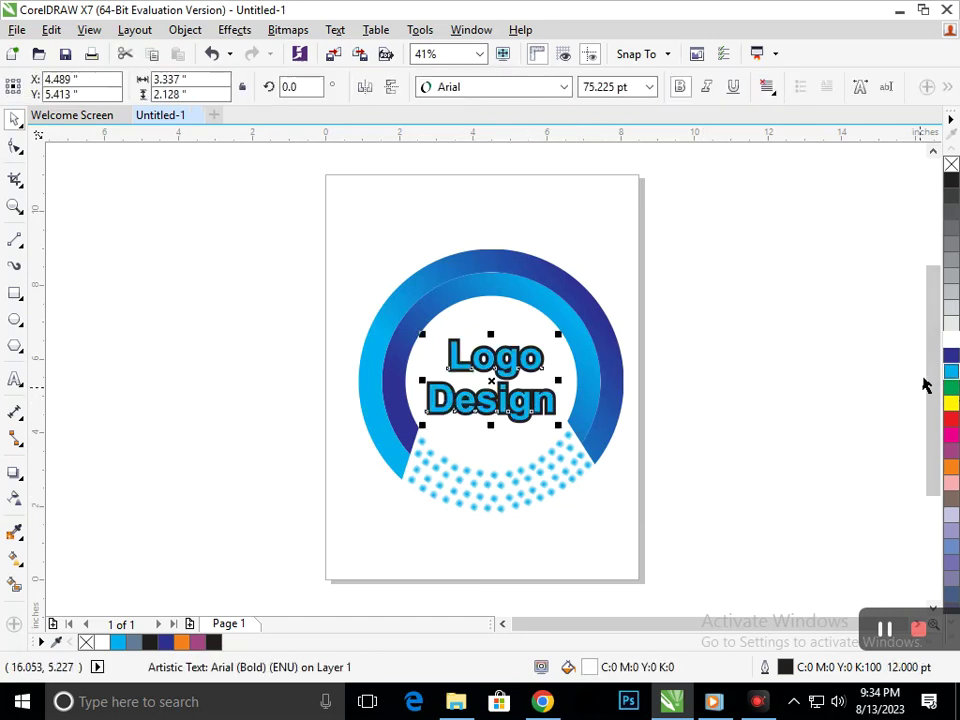
{"action": "left_click", "coordinate": [755, 444]}
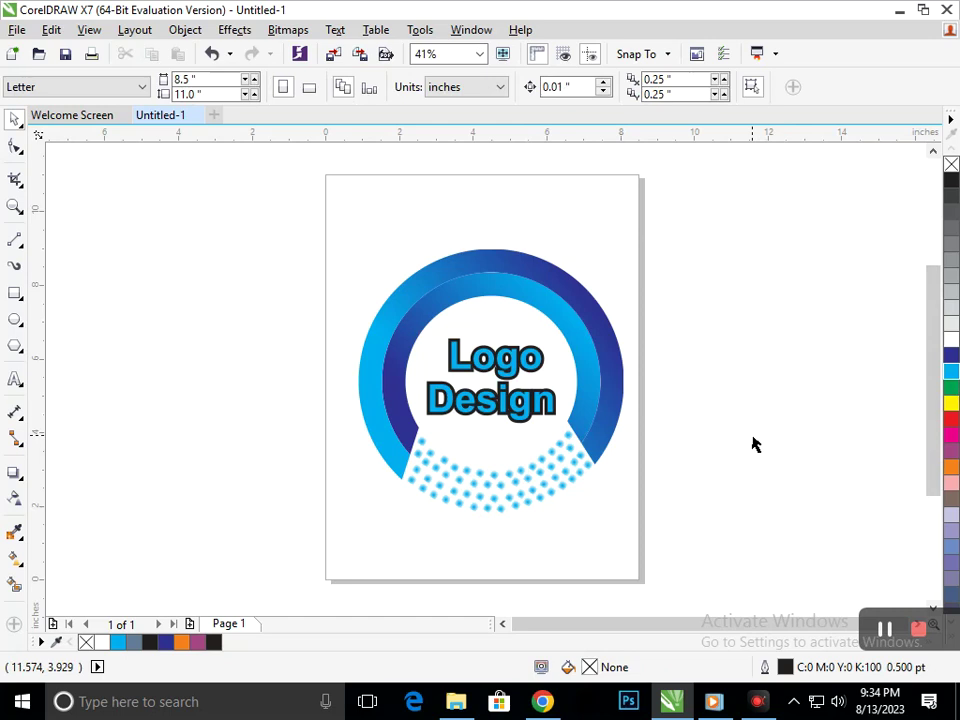
Try a yellow outline on the logo text and undo it
{"action": "left_click", "coordinate": [531, 420]}
{"action": "right_click", "coordinate": [951, 403]}
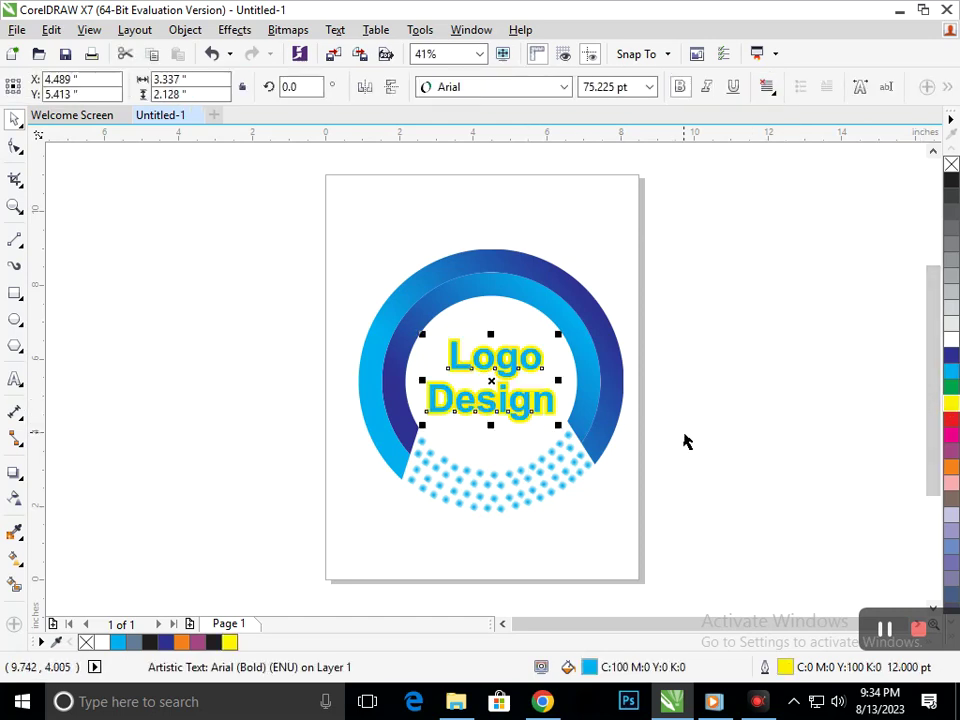
{"action": "key", "text": "ctrl+z"}
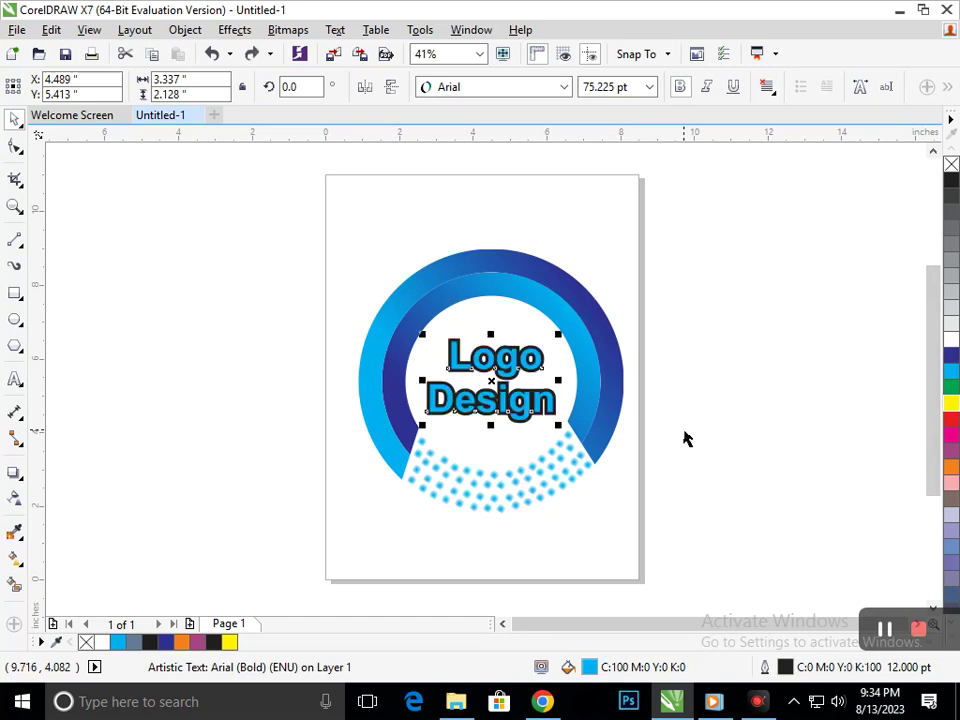
{"action": "left_click", "coordinate": [670, 446]}
Fill only the word "Design" with blue and give it a red outline
{"action": "left_click", "coordinate": [553, 418]}
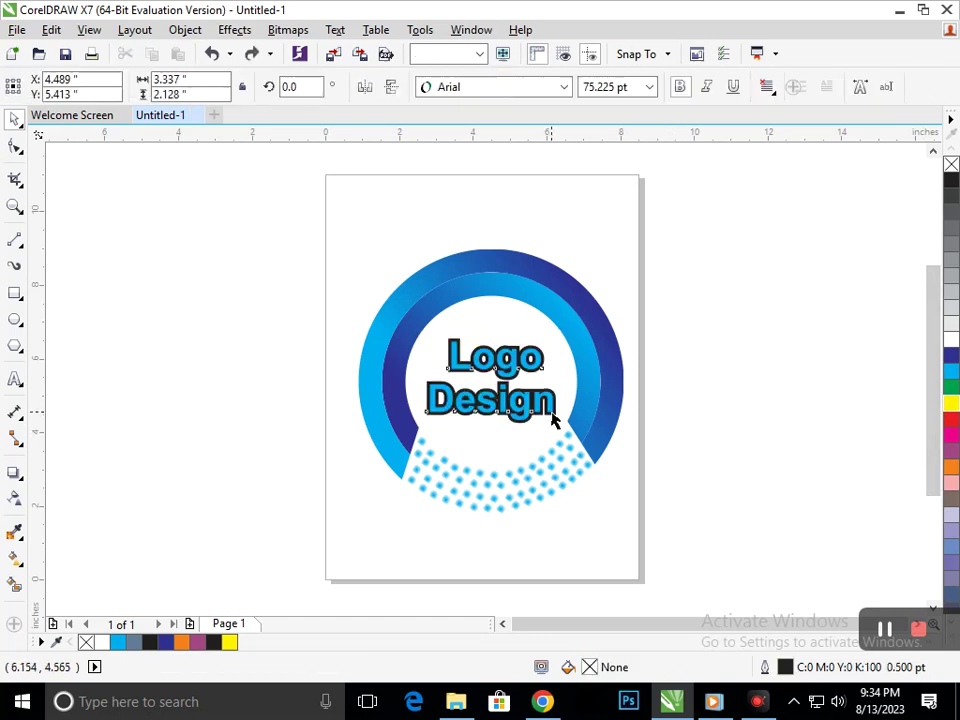
{"action": "double_click", "coordinate": [551, 401]}
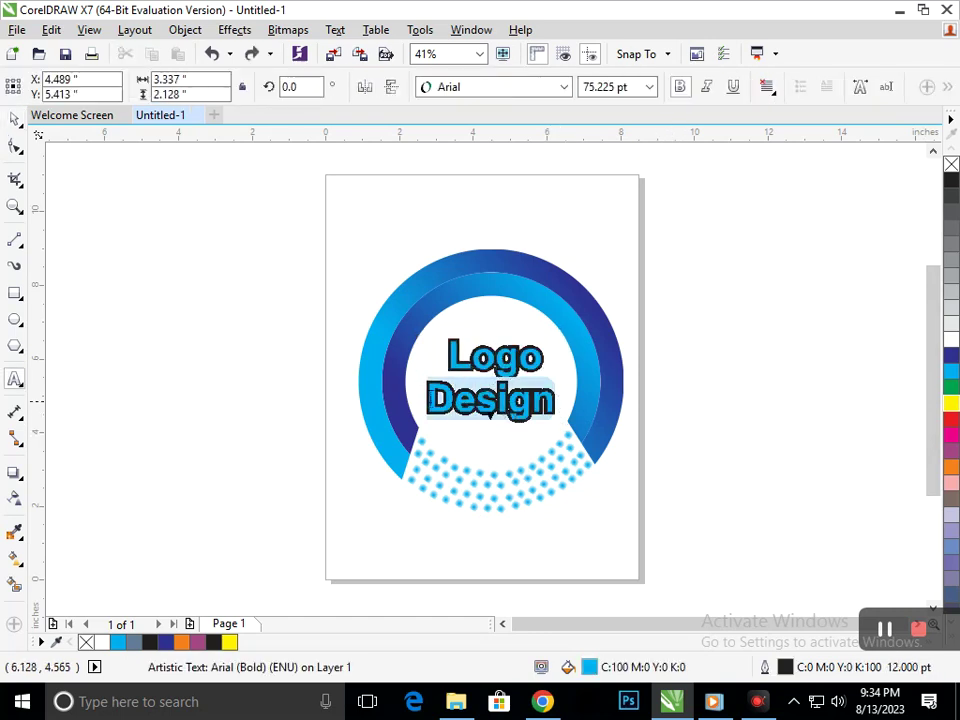
{"action": "left_click", "coordinate": [951, 355]}
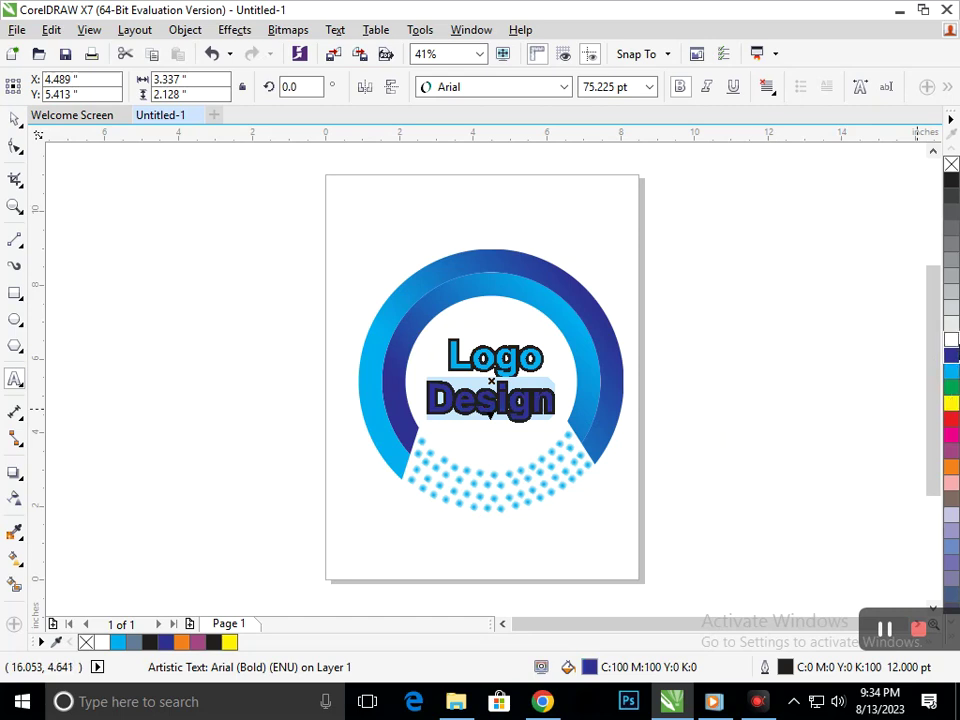
{"action": "right_click", "coordinate": [949, 424]}
{"action": "left_click", "coordinate": [15, 120]}
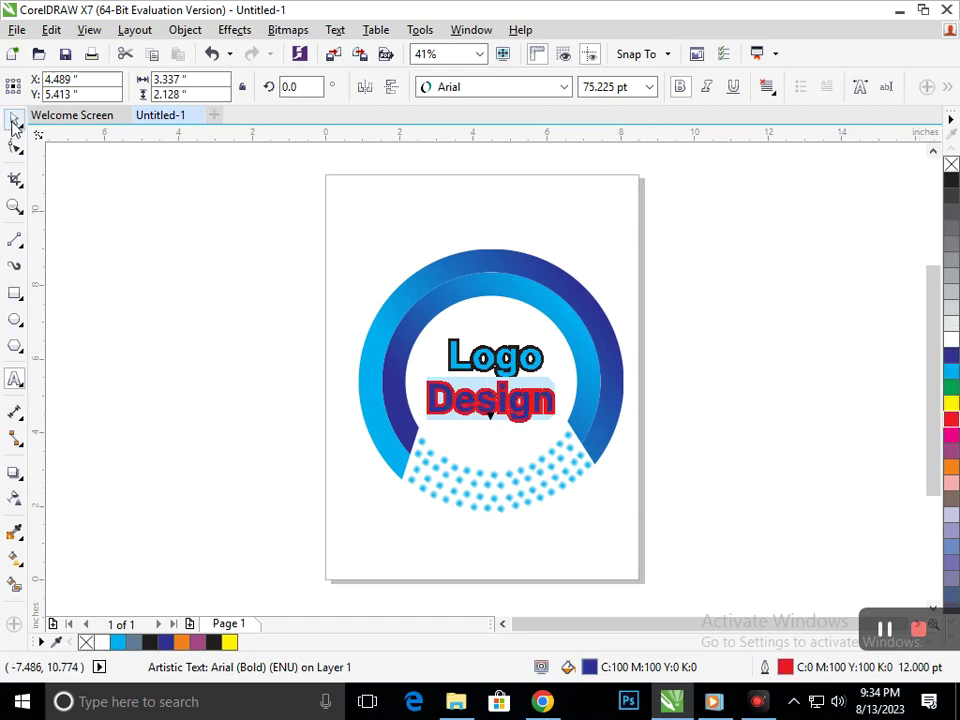
{"action": "left_click", "coordinate": [250, 384]}
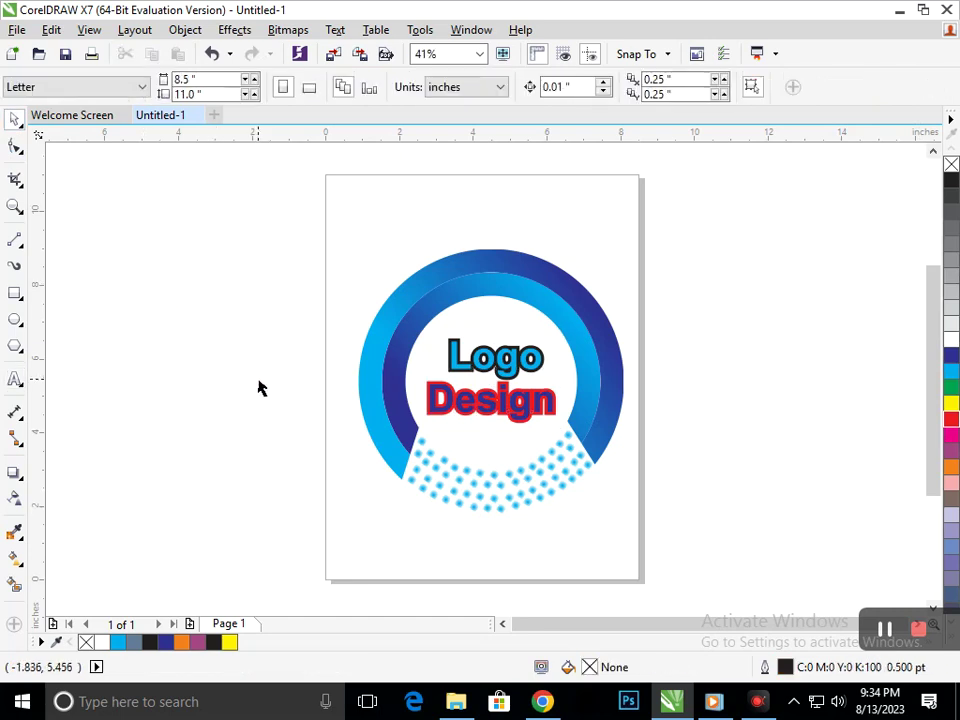
Fill the whole logo text with blue (C100 M100 Y0 K0) and colour its outline red
{"action": "left_click", "coordinate": [510, 378]}
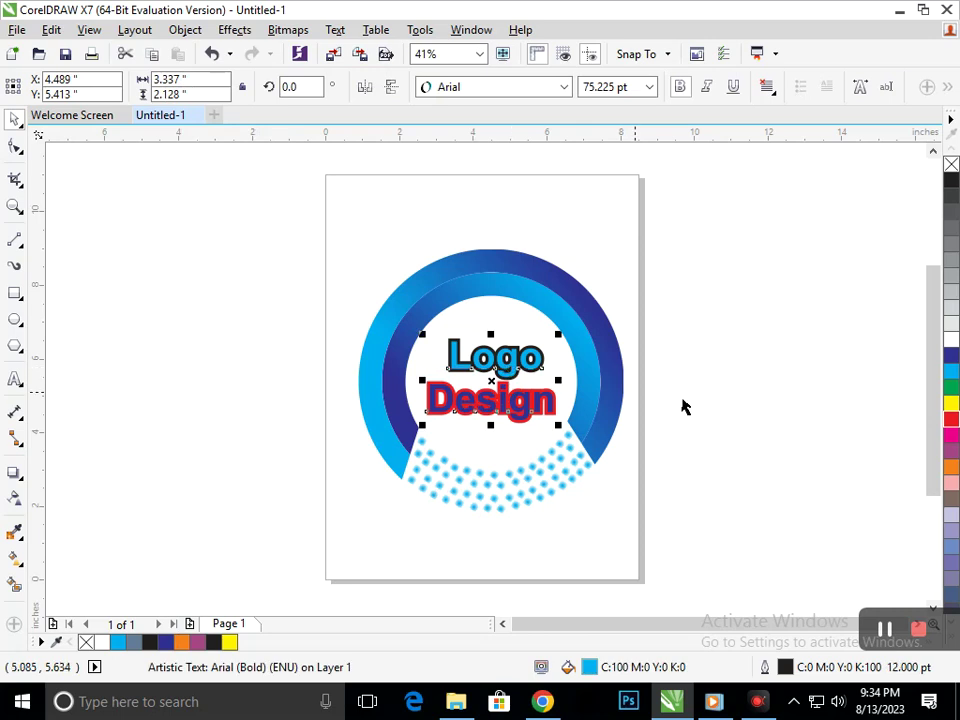
{"action": "left_click", "coordinate": [951, 422]}
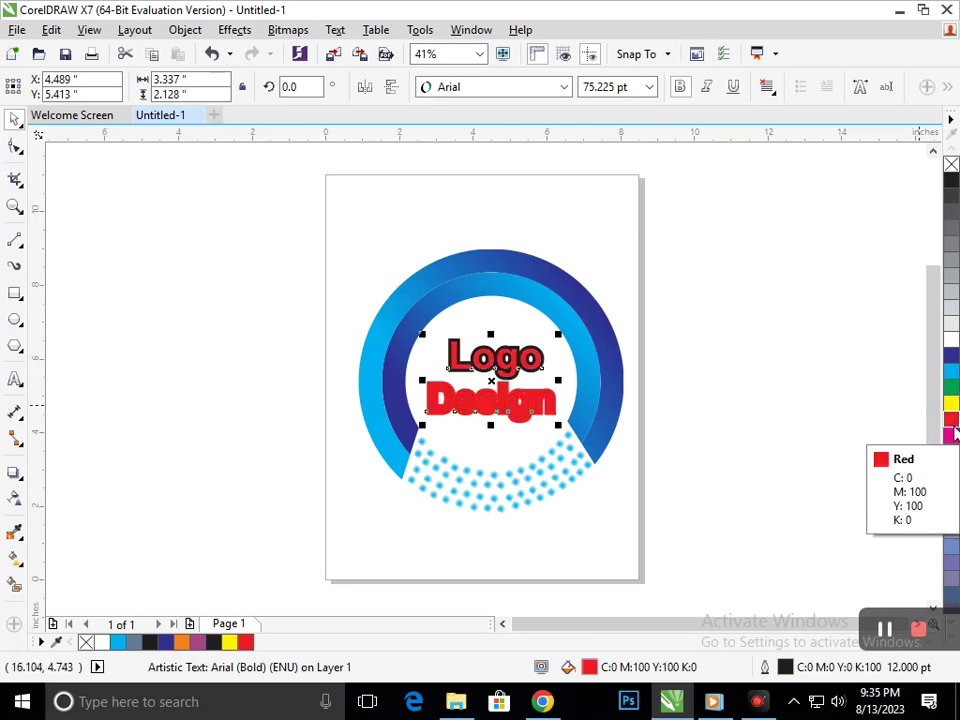
{"action": "left_click", "coordinate": [951, 356]}
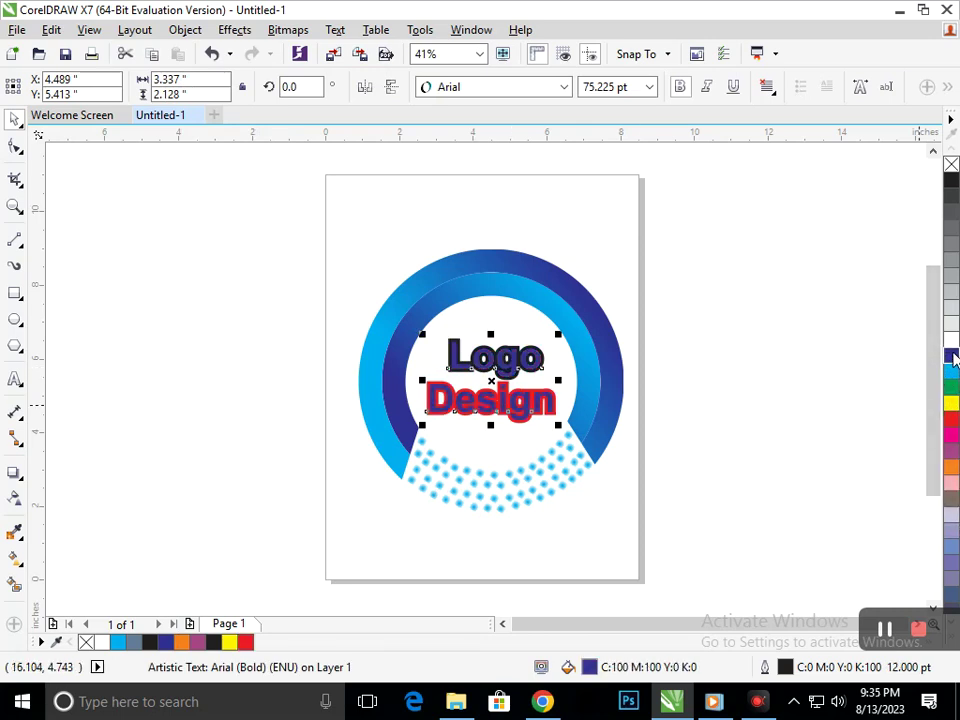
{"action": "right_click", "coordinate": [951, 419]}
{"action": "left_click", "coordinate": [745, 490]}
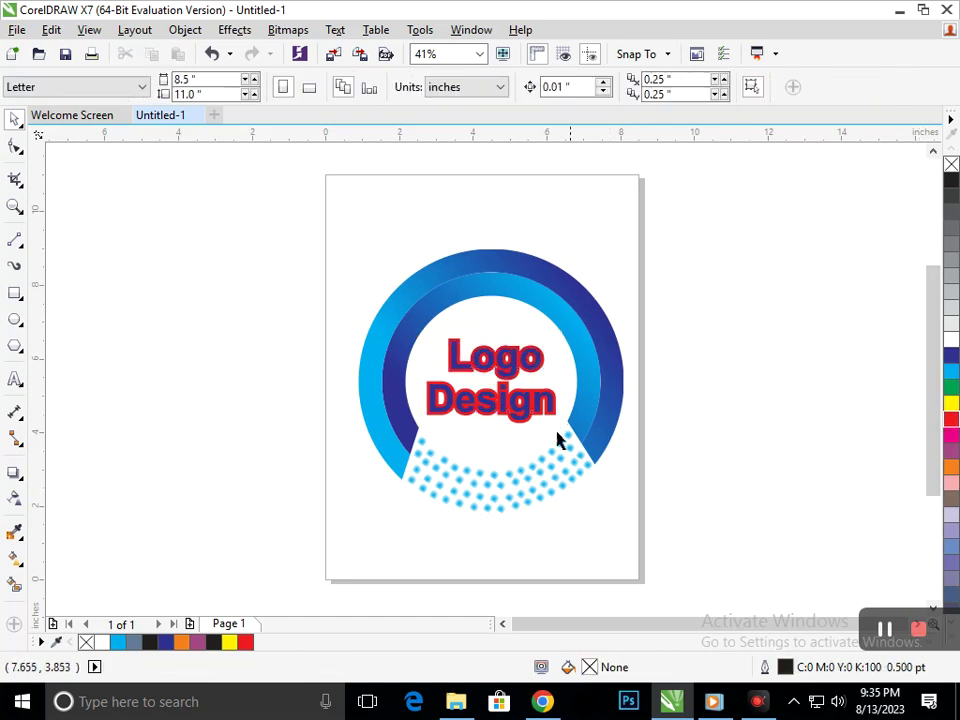
Set the red outline of the logo text to a width of 8 pt
{"action": "left_click", "coordinate": [520, 409]}
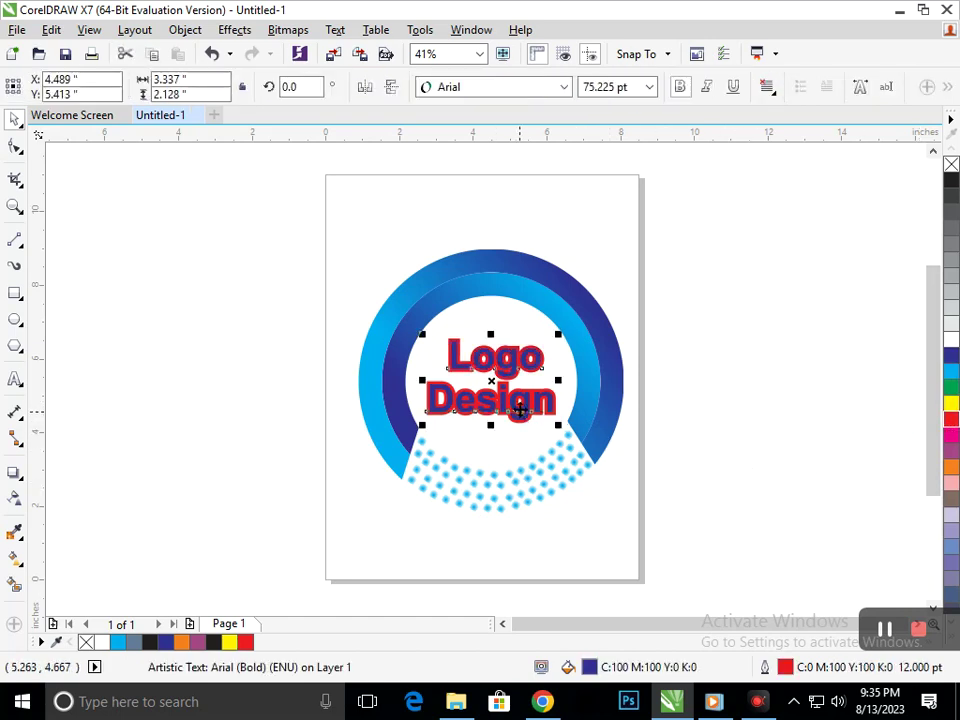
{"action": "key", "text": "F12"}
{"action": "left_click", "coordinate": [361, 225]}
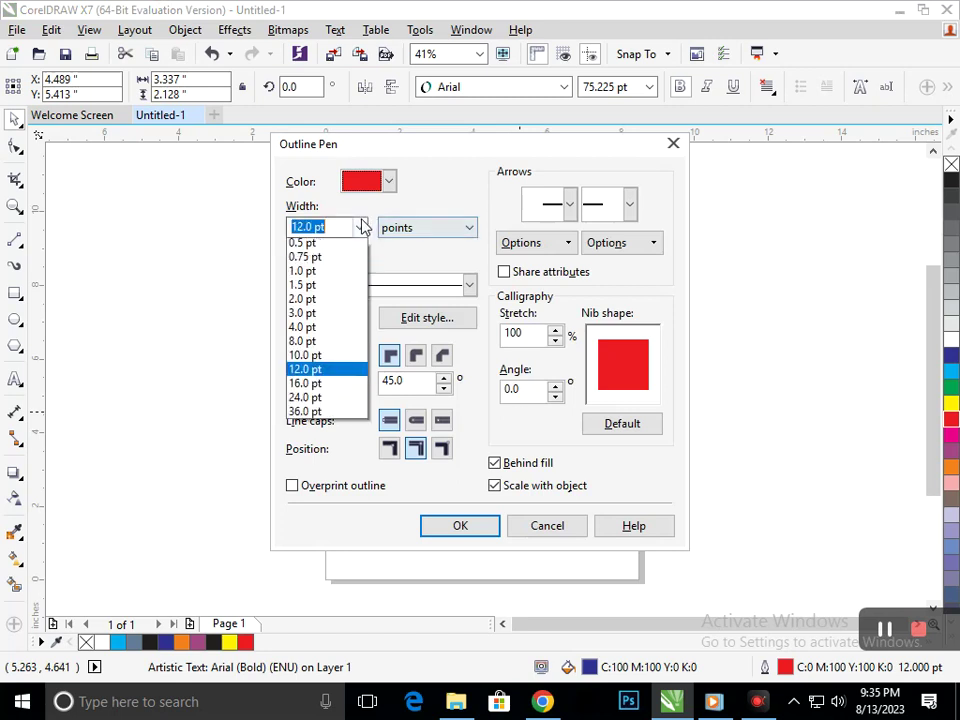
{"action": "left_click", "coordinate": [309, 370]}
{"action": "left_click", "coordinate": [446, 528]}
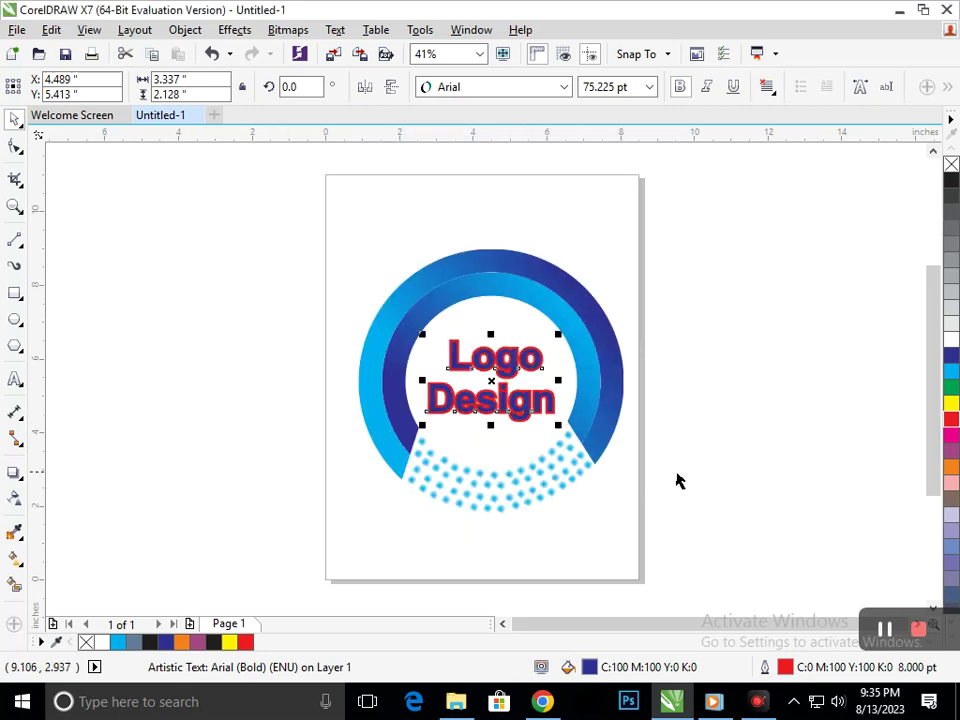
{"action": "left_click", "coordinate": [687, 480]}
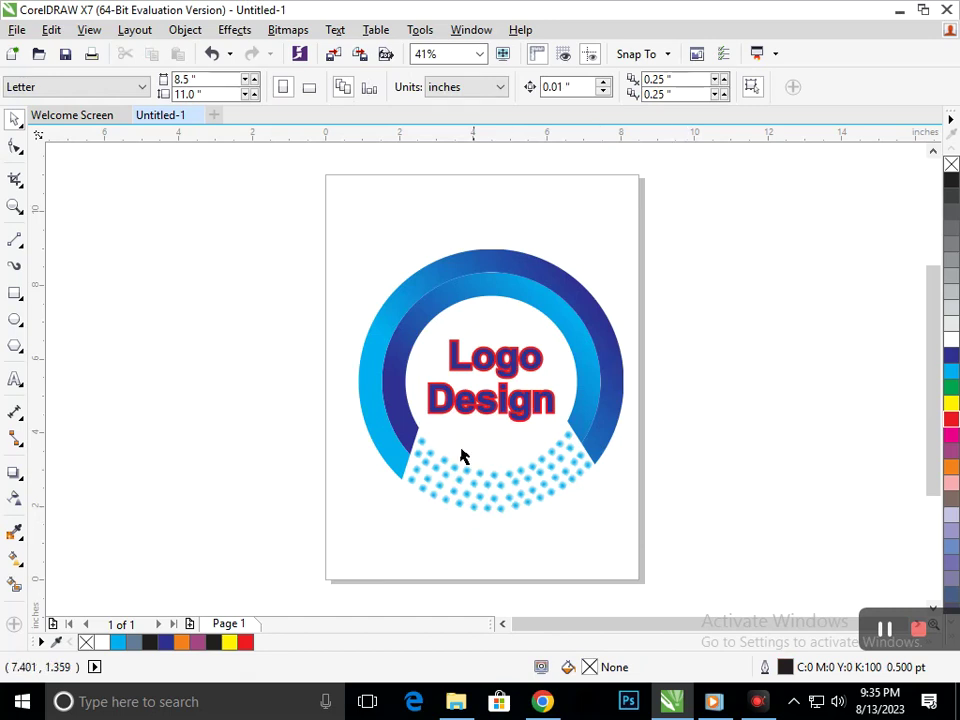
Group all the logo objects and move the group off the page into the empty area on its left
{"action": "left_click_drag", "start_coordinate": [259, 199], "coordinate": [703, 583]}
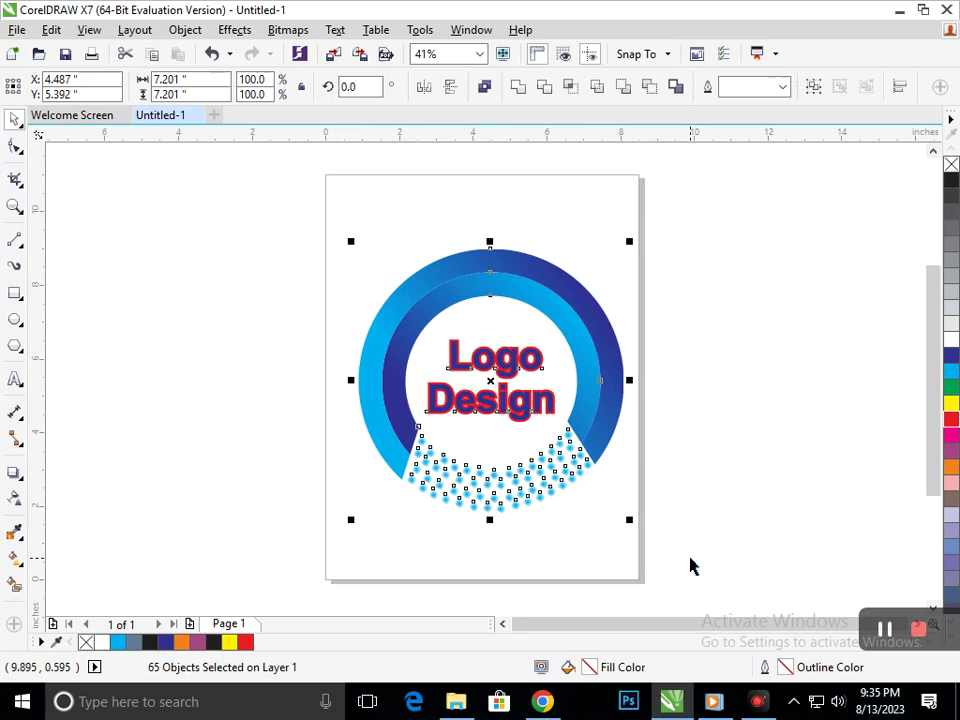
{"action": "key", "text": "ctrl+g"}
{"action": "left_click_drag", "start_coordinate": [241, 300], "coordinate": [361, 416]}
{"action": "key", "text": "F3"}
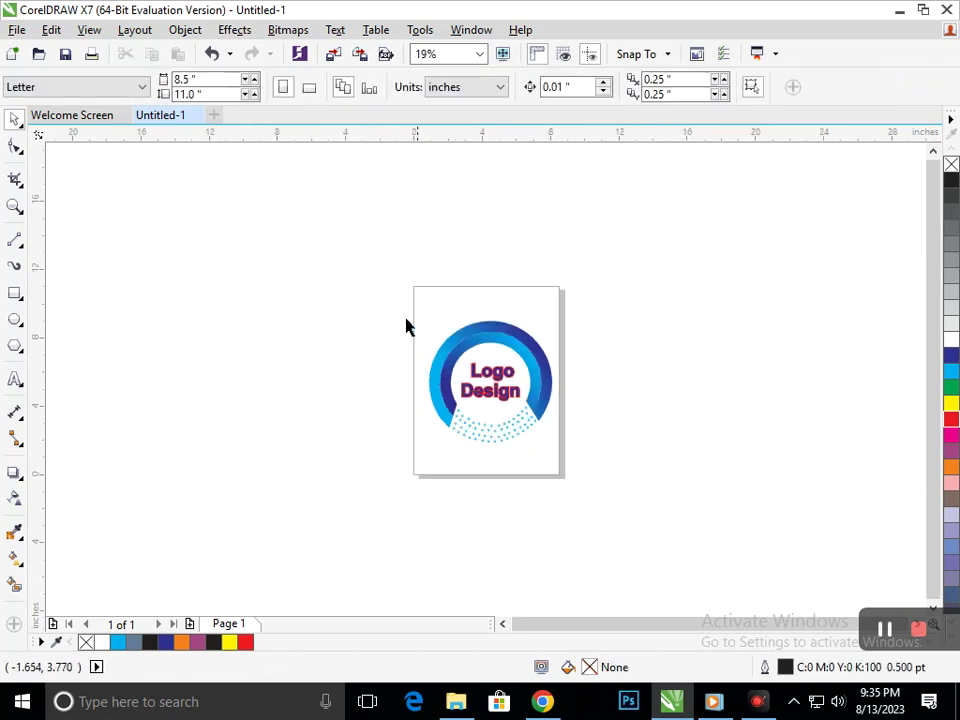
{"action": "left_click", "coordinate": [490, 382]}
{"action": "left_click_drag", "start_coordinate": [523, 384], "coordinate": [237, 355]}
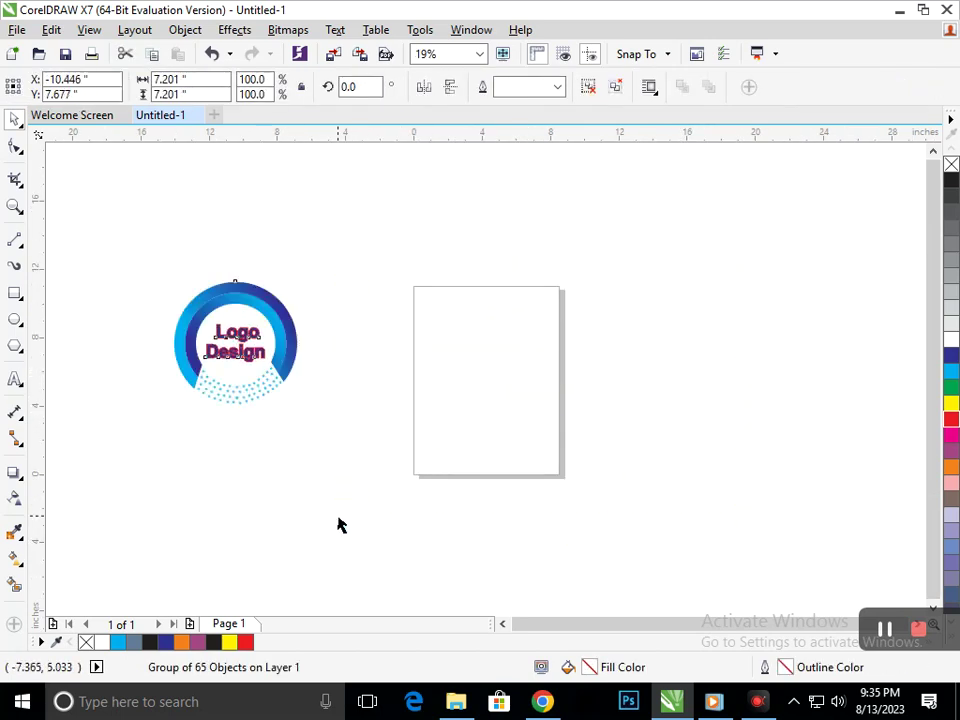
{"action": "left_click", "coordinate": [339, 523]}
Scale the grouped logo down to about 5.5 inches across and shift it slightly downward
{"action": "key", "text": "F2"}
{"action": "left_click_drag", "start_coordinate": [107, 240], "coordinate": [304, 429]}
{"action": "left_click_drag", "start_coordinate": [216, 218], "coordinate": [793, 621]}
{"action": "left_click_drag", "start_coordinate": [576, 527], "coordinate": [516, 491]}
{"action": "left_click_drag", "start_coordinate": [311, 517], "coordinate": [429, 465]}
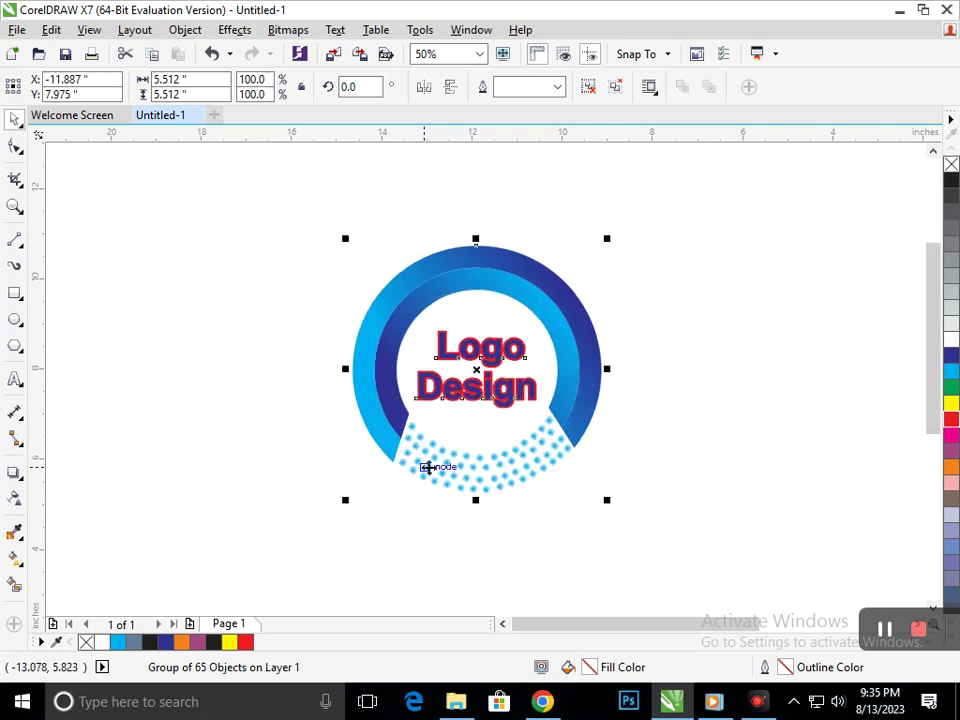
{"action": "left_click", "coordinate": [679, 487]}
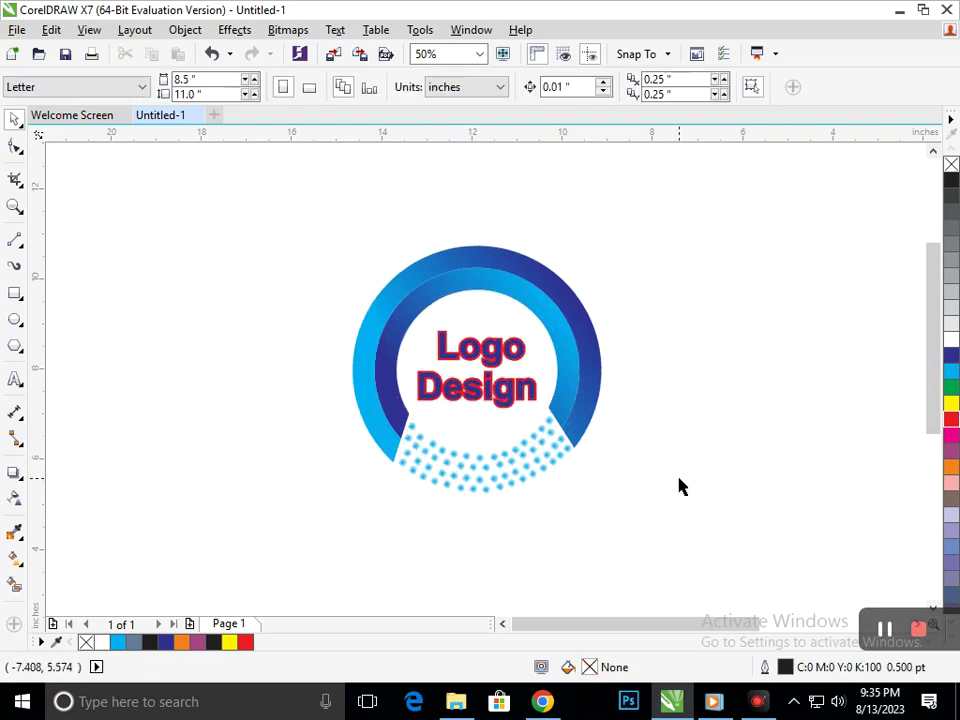
{"action": "left_click_drag", "start_coordinate": [476, 476], "coordinate": [486, 519]}
{"action": "left_click", "coordinate": [488, 563]}
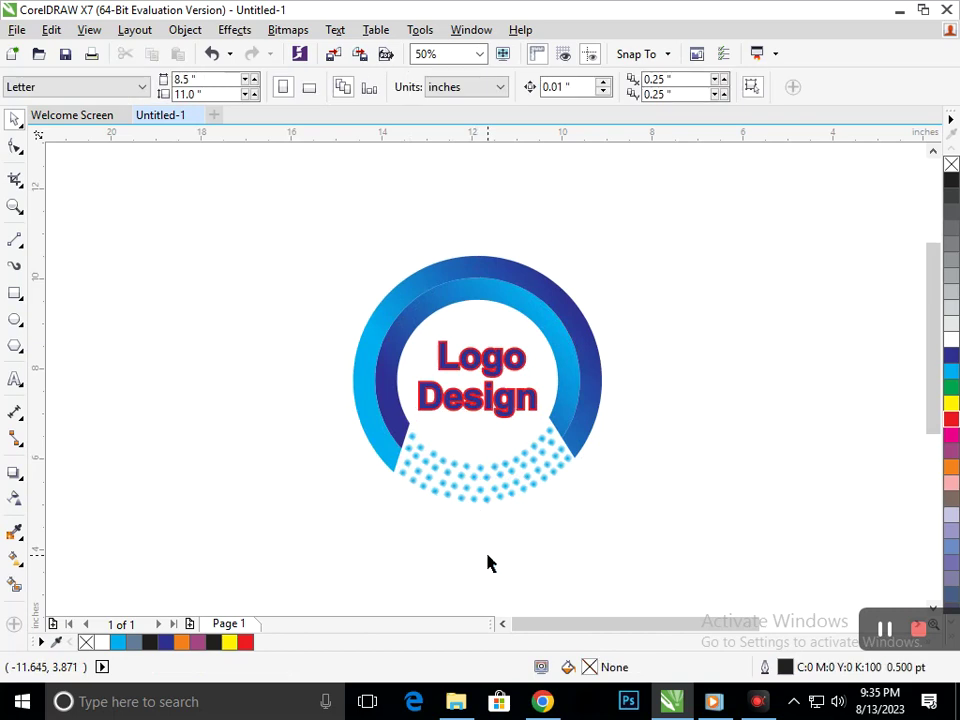